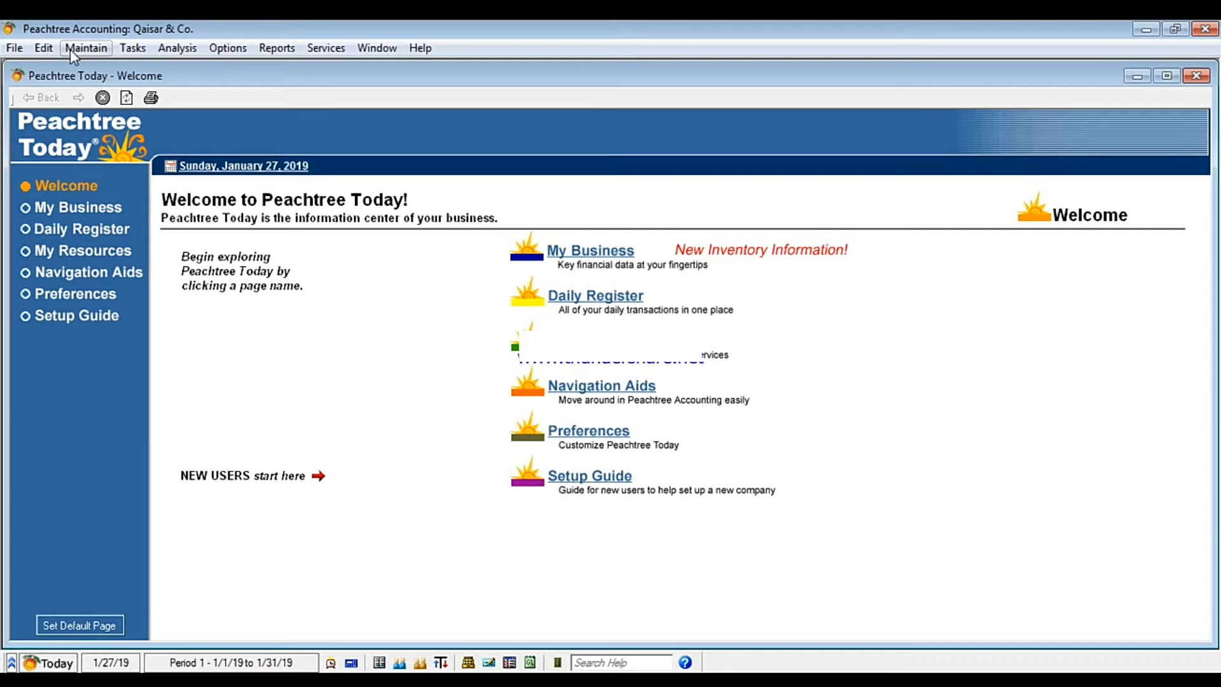
- Open a new general journal entry and set its date to Jan 27, 2019, leaving the reference blank
click(135, 49)
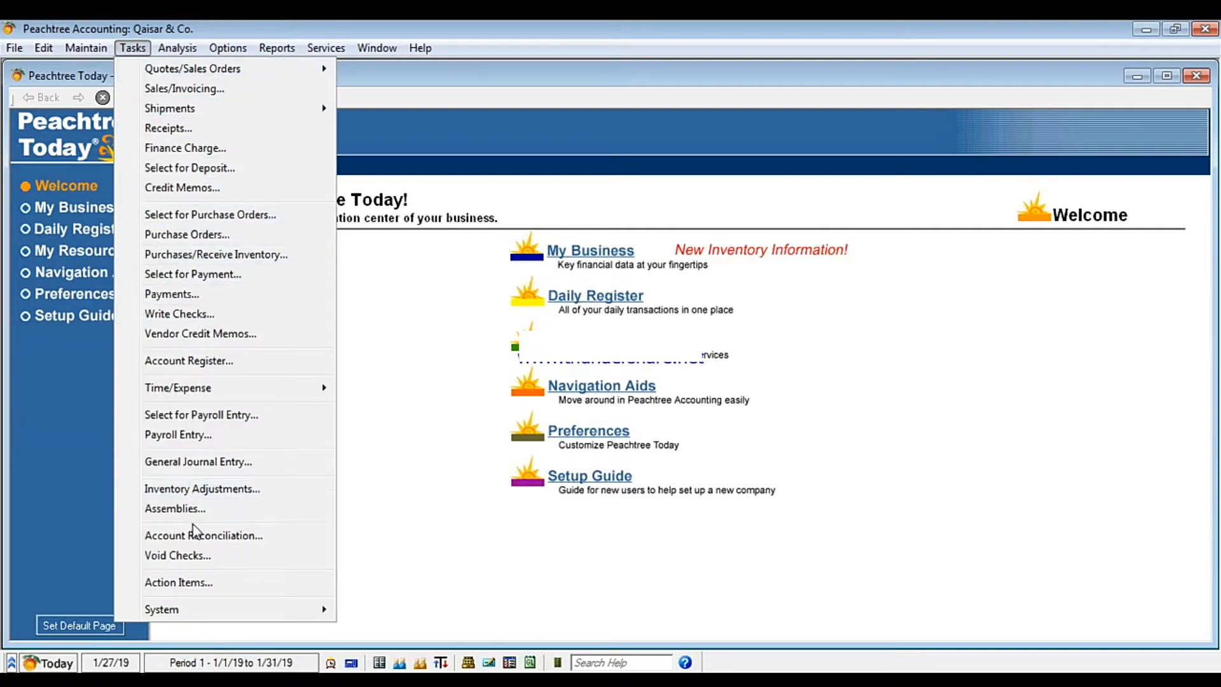
click(201, 461)
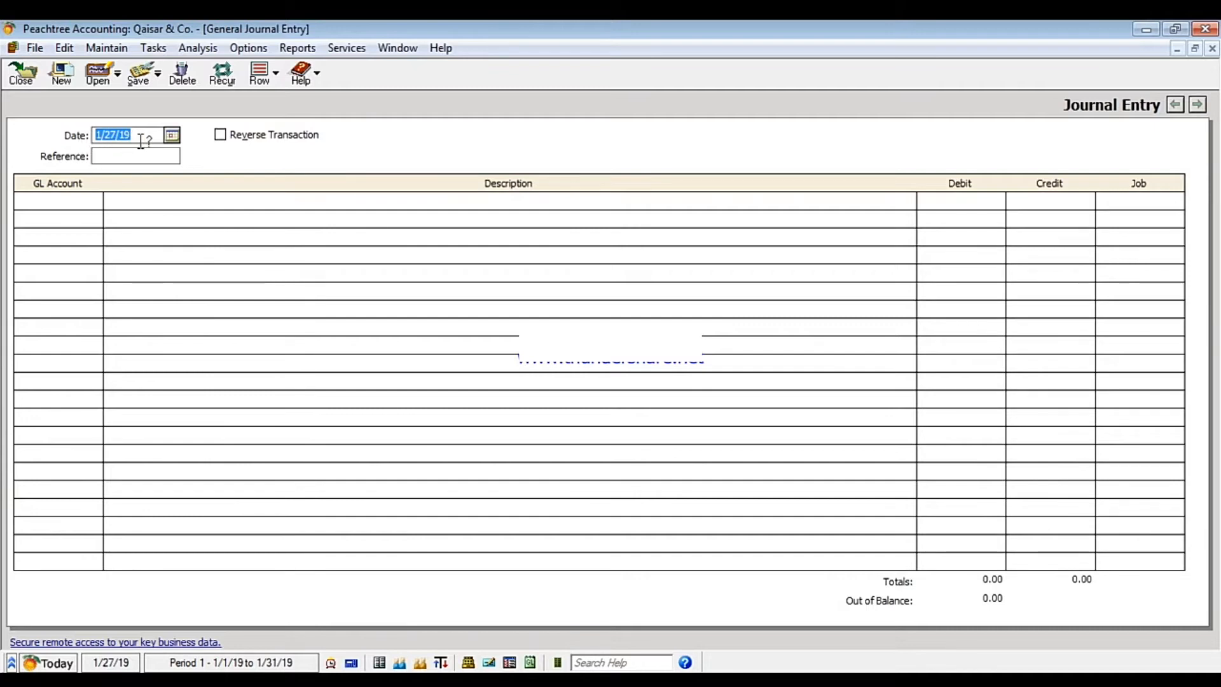
click(173, 136)
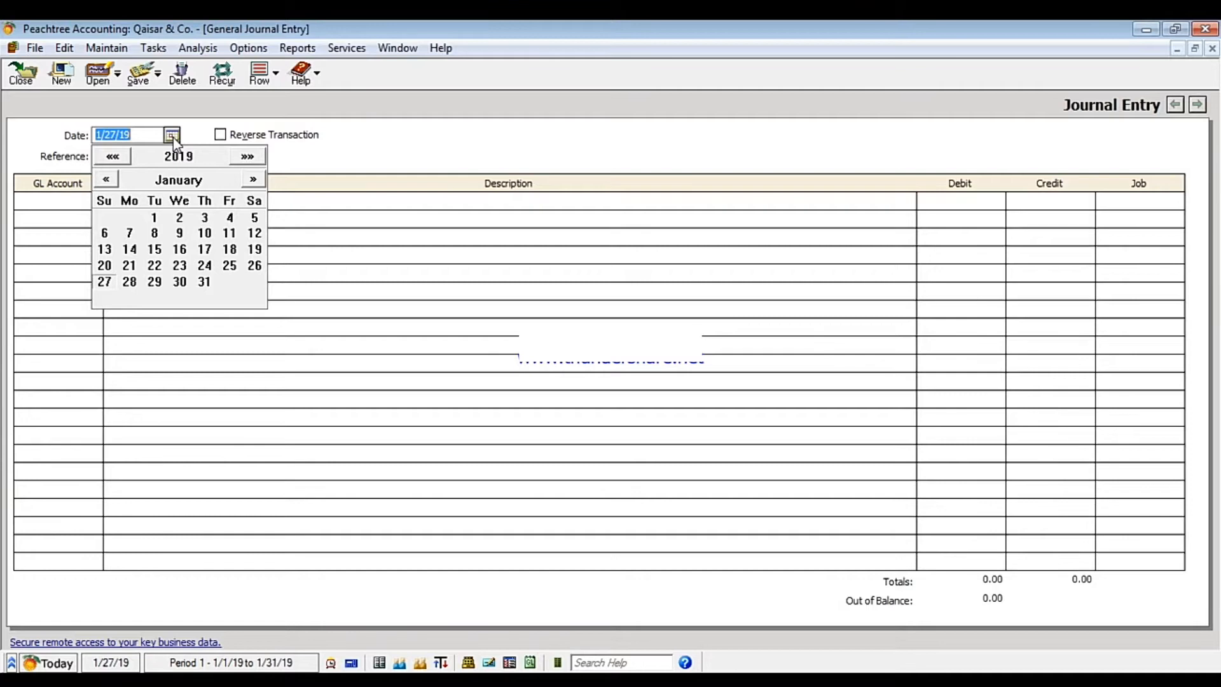
click(113, 157)
click(248, 156)
click(105, 181)
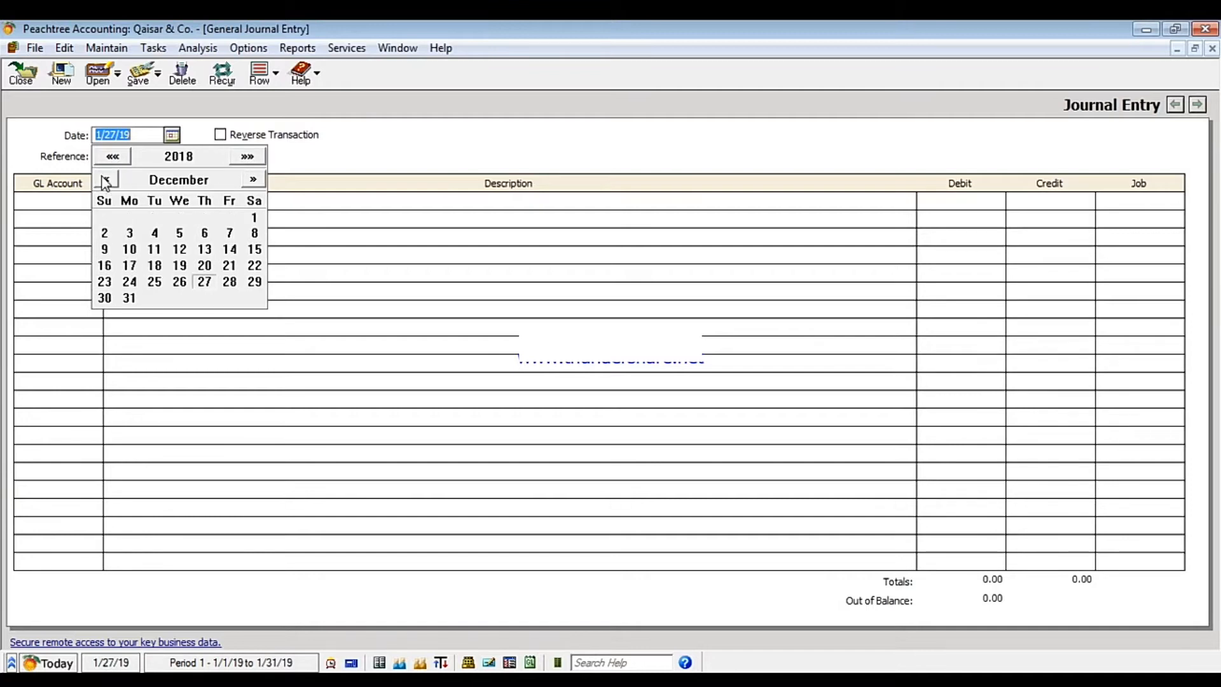
click(253, 180)
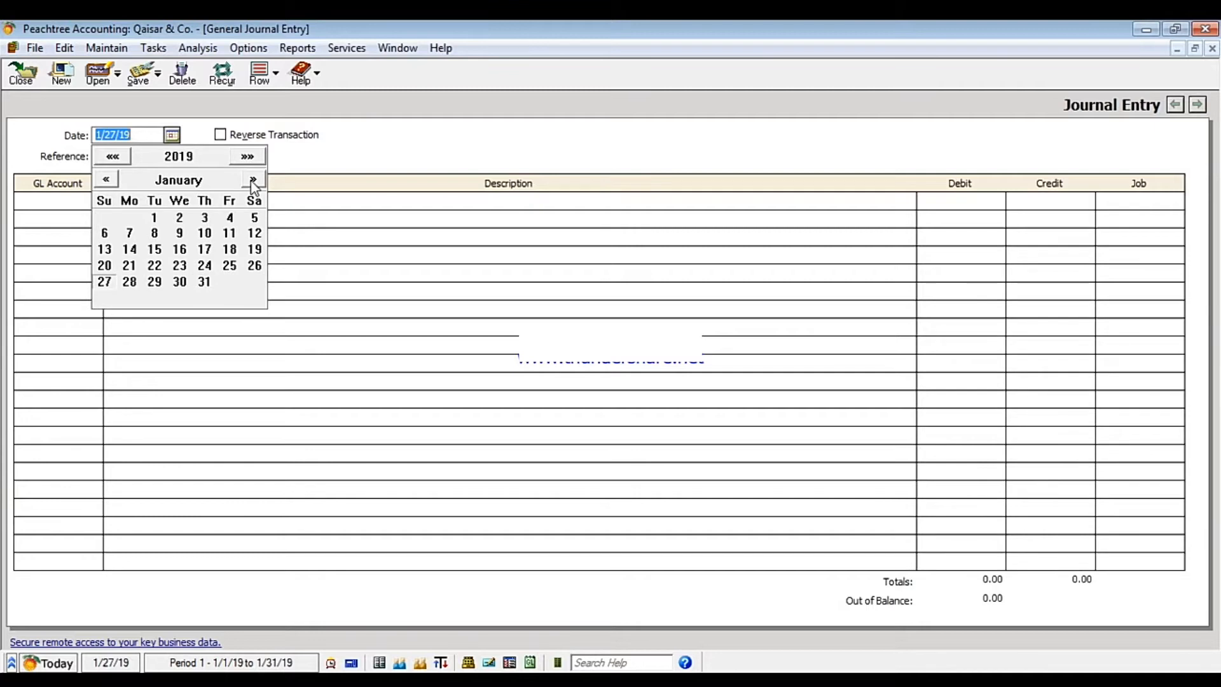
click(104, 281)
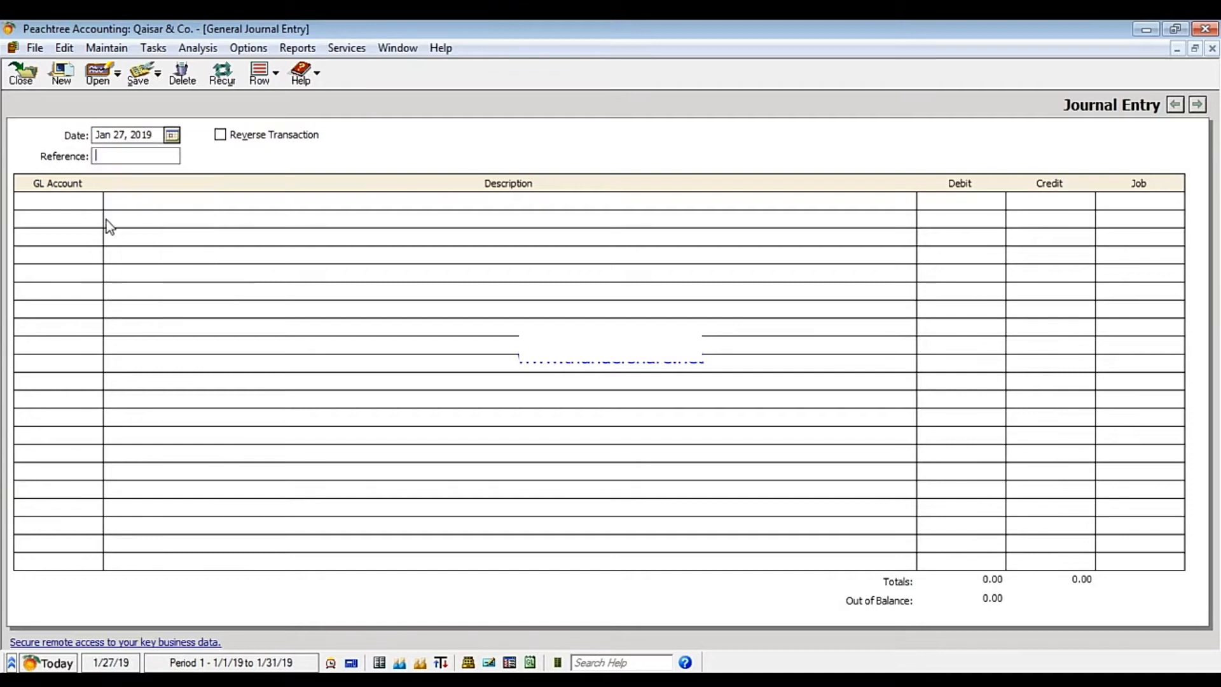
click(113, 158)
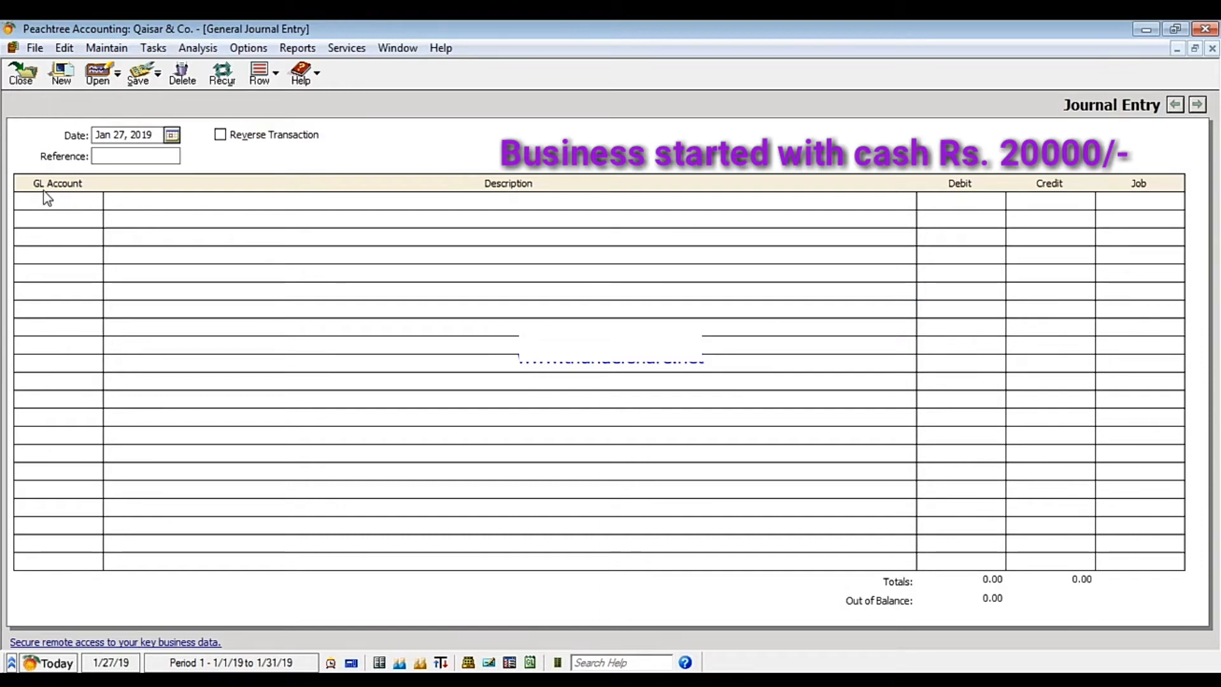
- Enter the first journal line: GL account 07 (Cash), description "Introduce cash into business", debit 20000
click(74, 202)
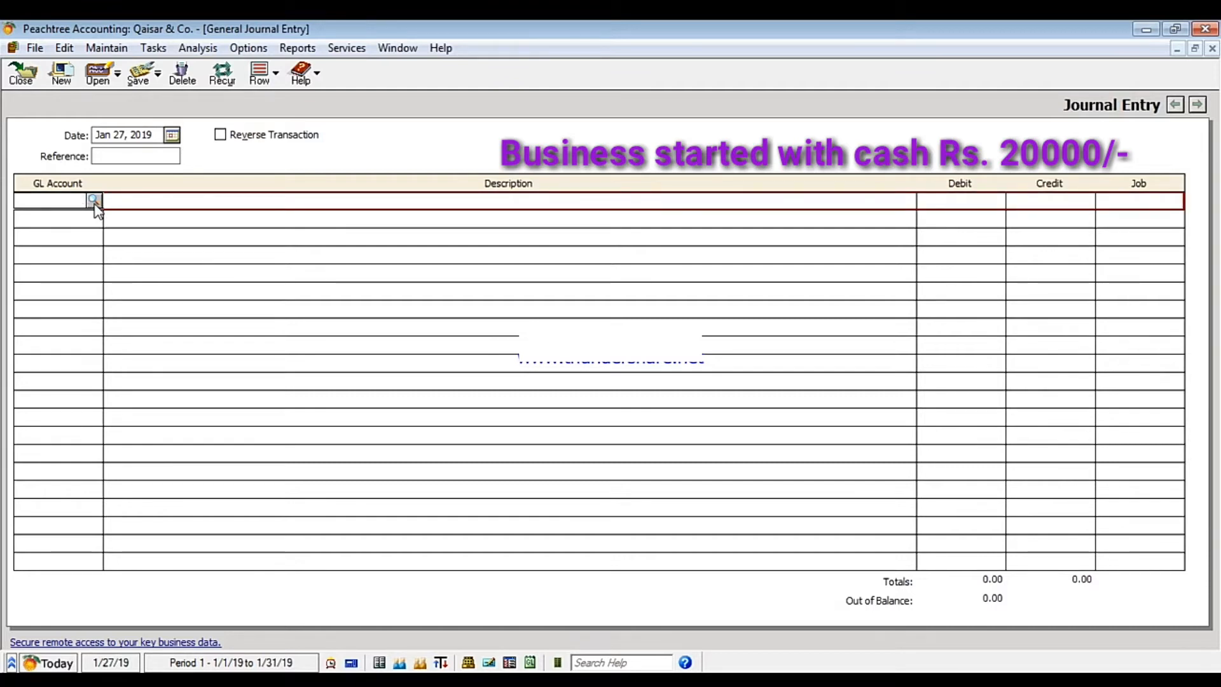
click(93, 203)
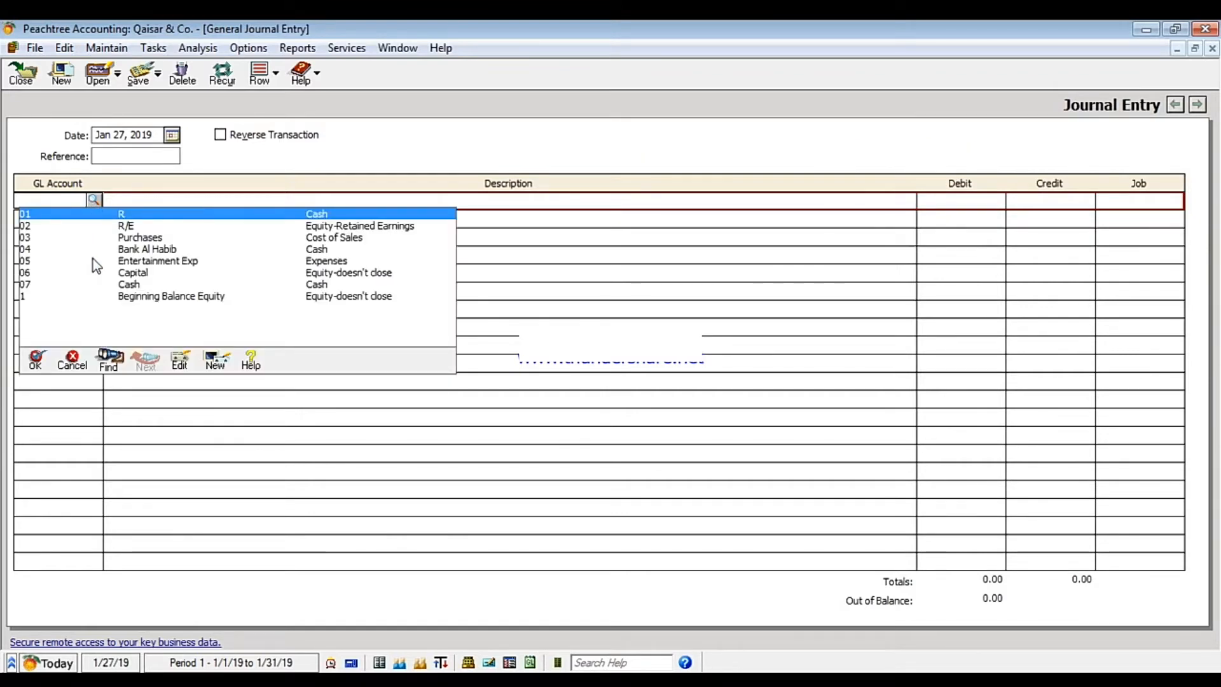
click(36, 287)
key(Return)
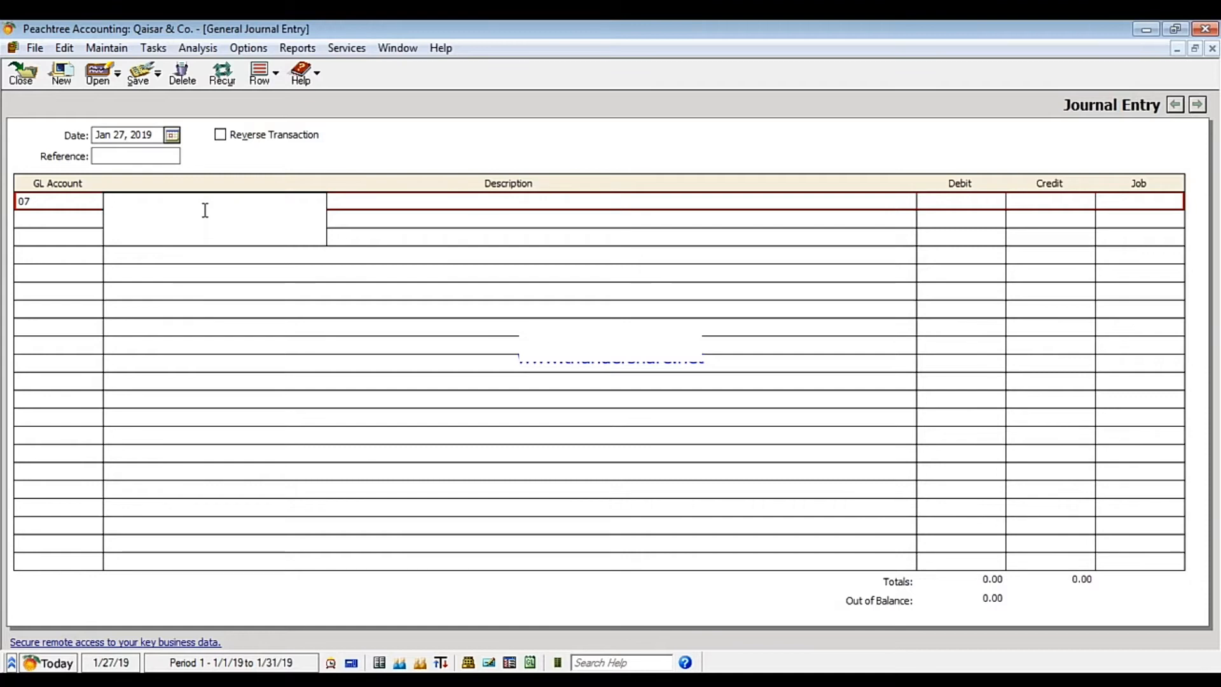
text(Introduce cash into business)
click(968, 201)
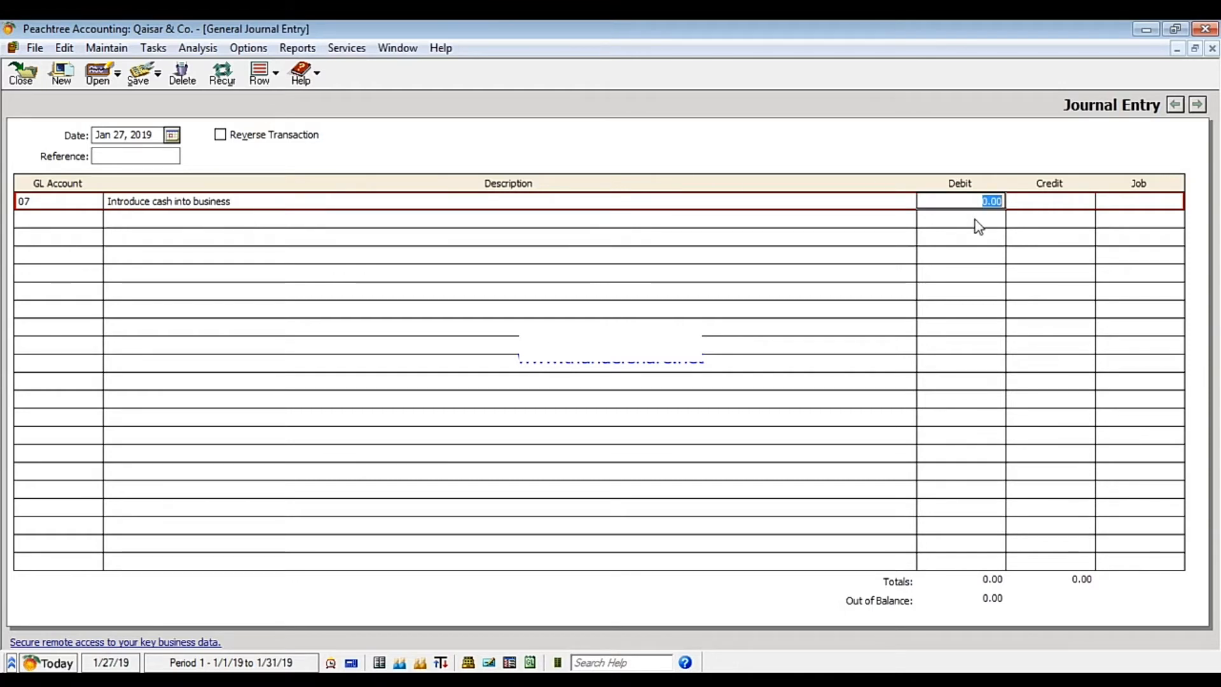
text(20000)
- Add a second journal line for GL account 06 (Capital) with the same description and a credit of 20000
click(78, 221)
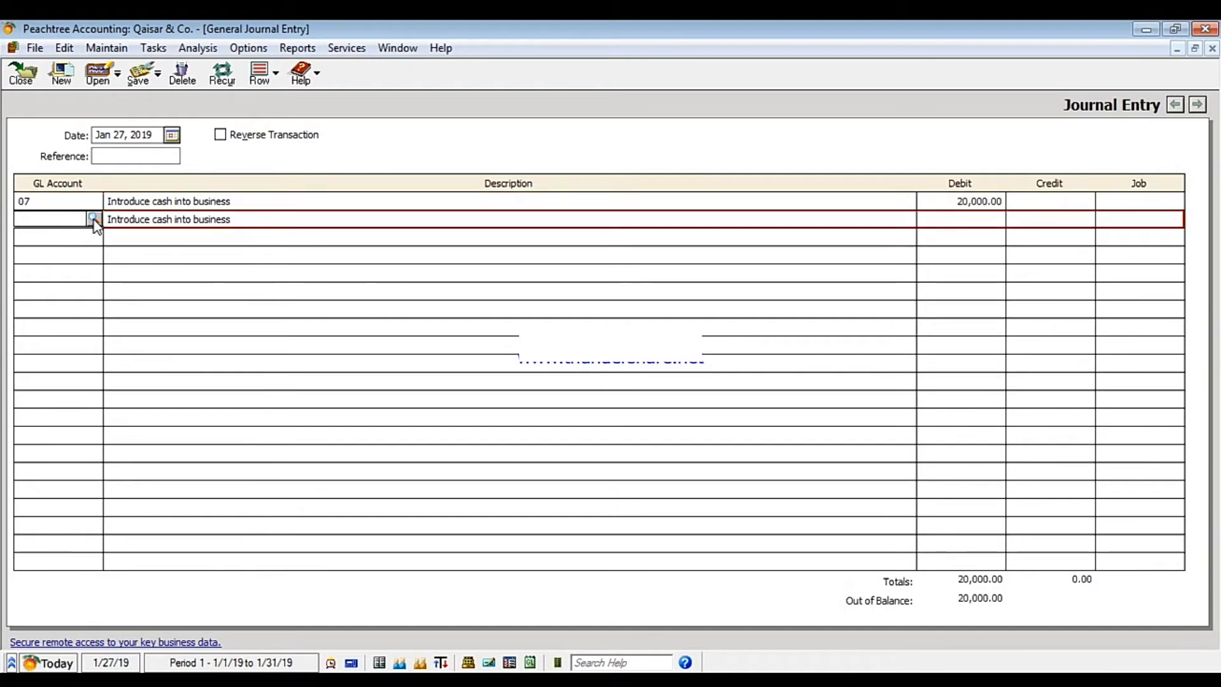
click(93, 219)
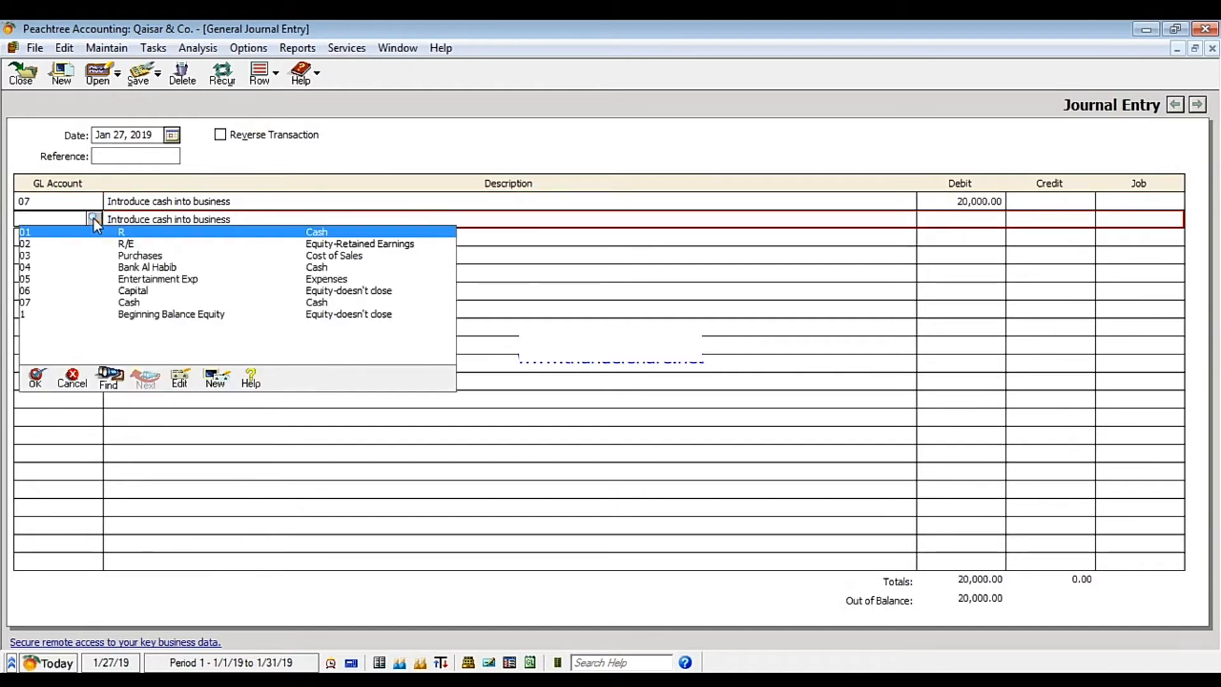
double_click(134, 290)
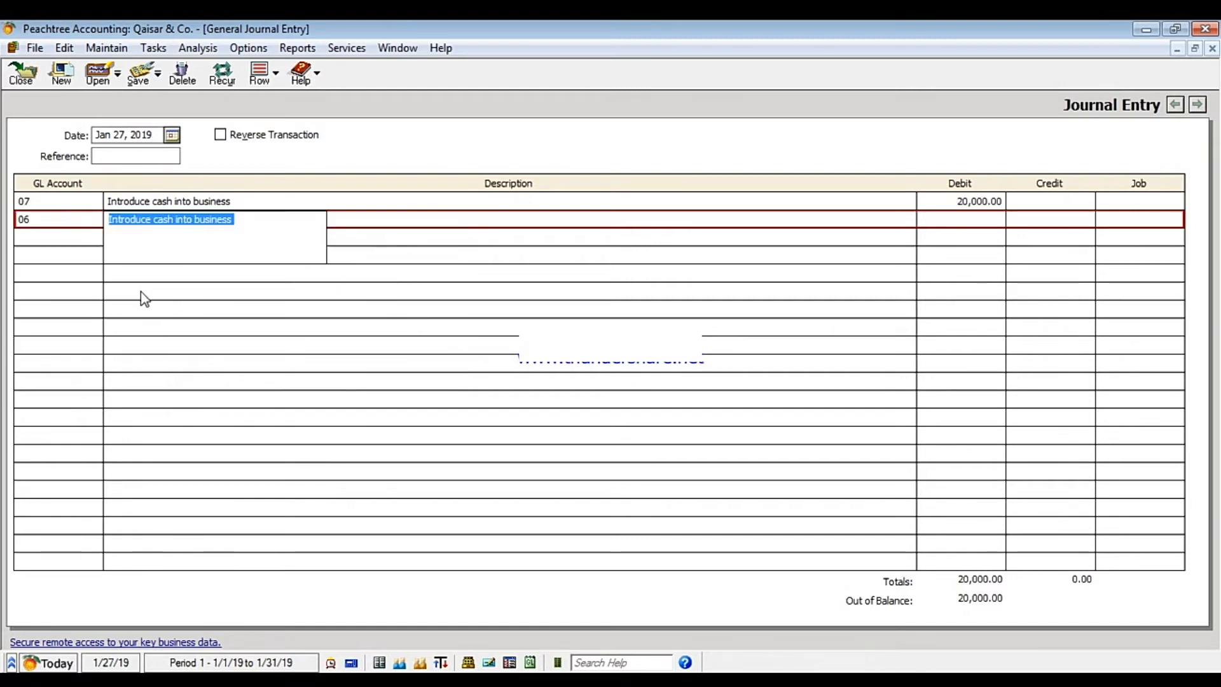
click(1054, 224)
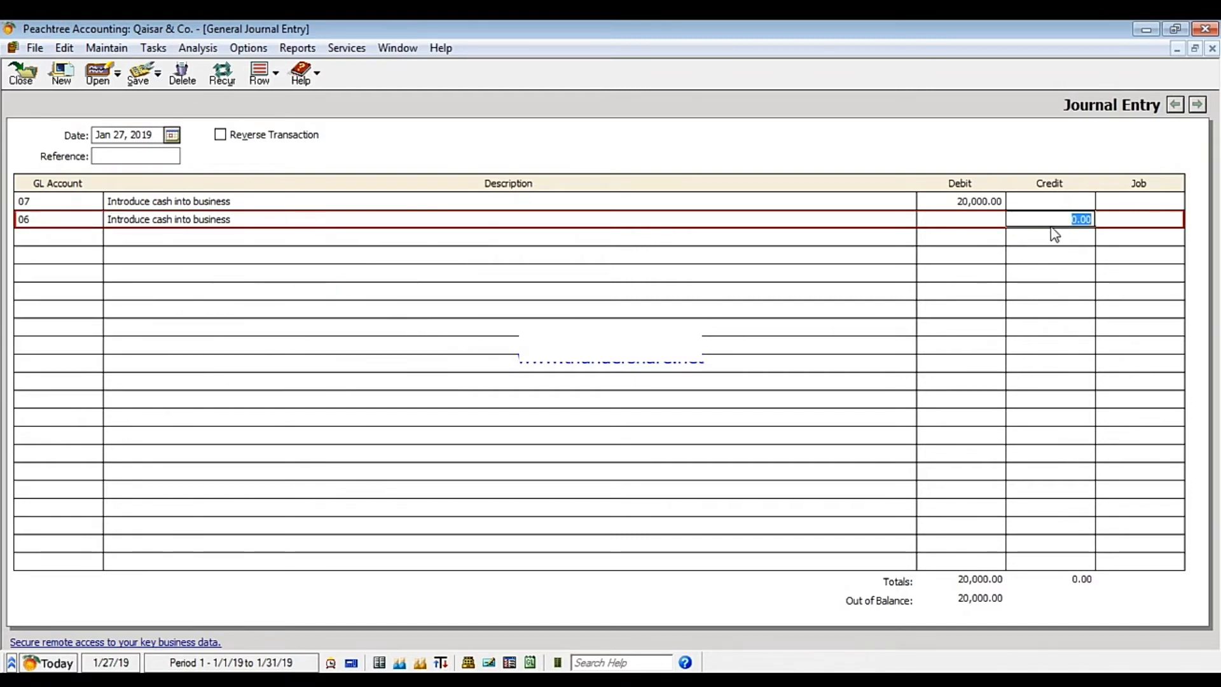
text(20000)
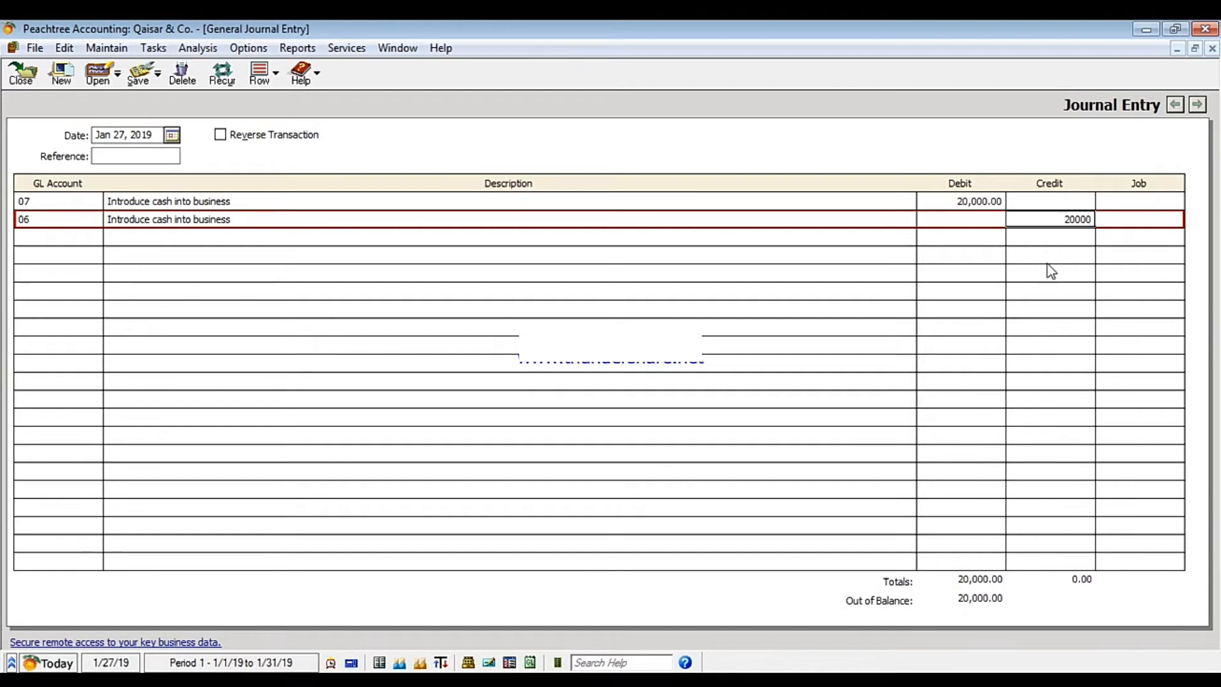
click(1043, 237)
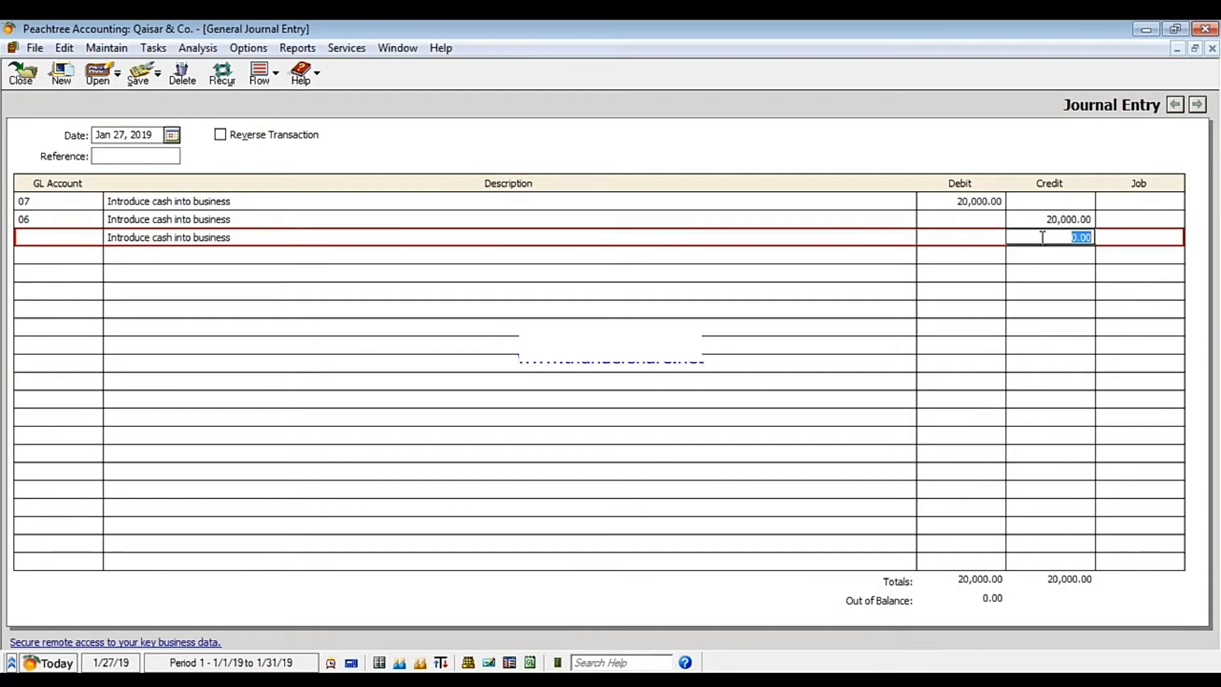
- Try to save the journal entry with the Capital line's credit changed to 19000
click(1049, 220)
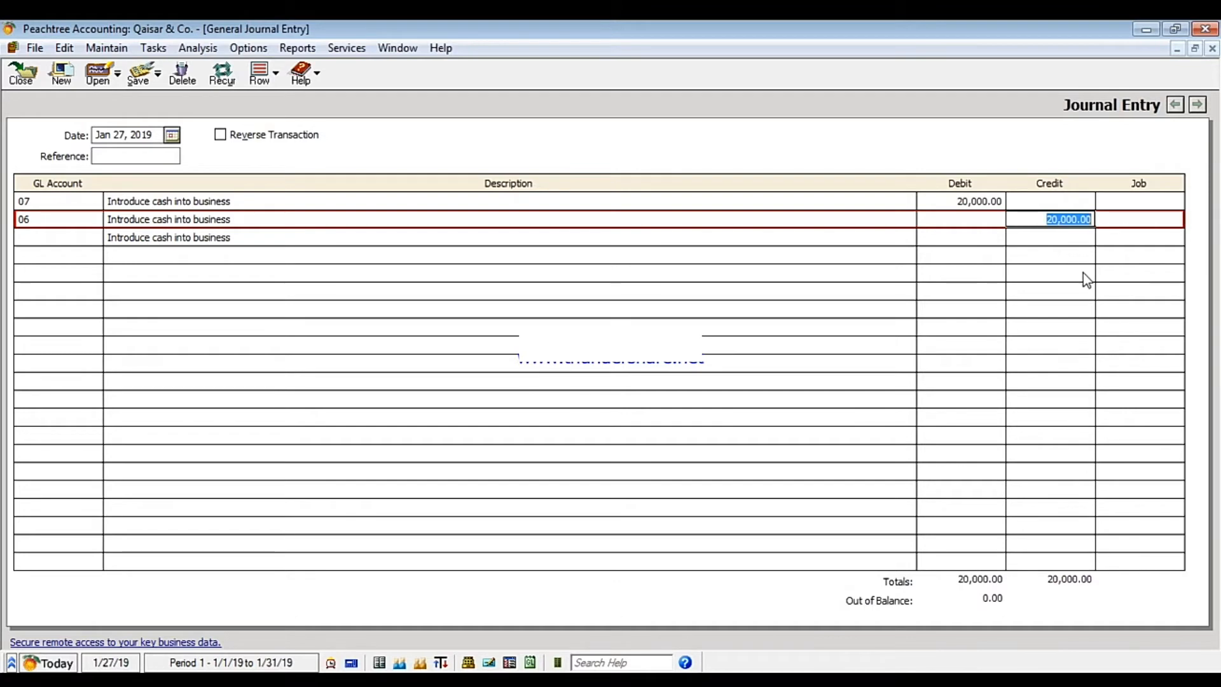
text(1900)
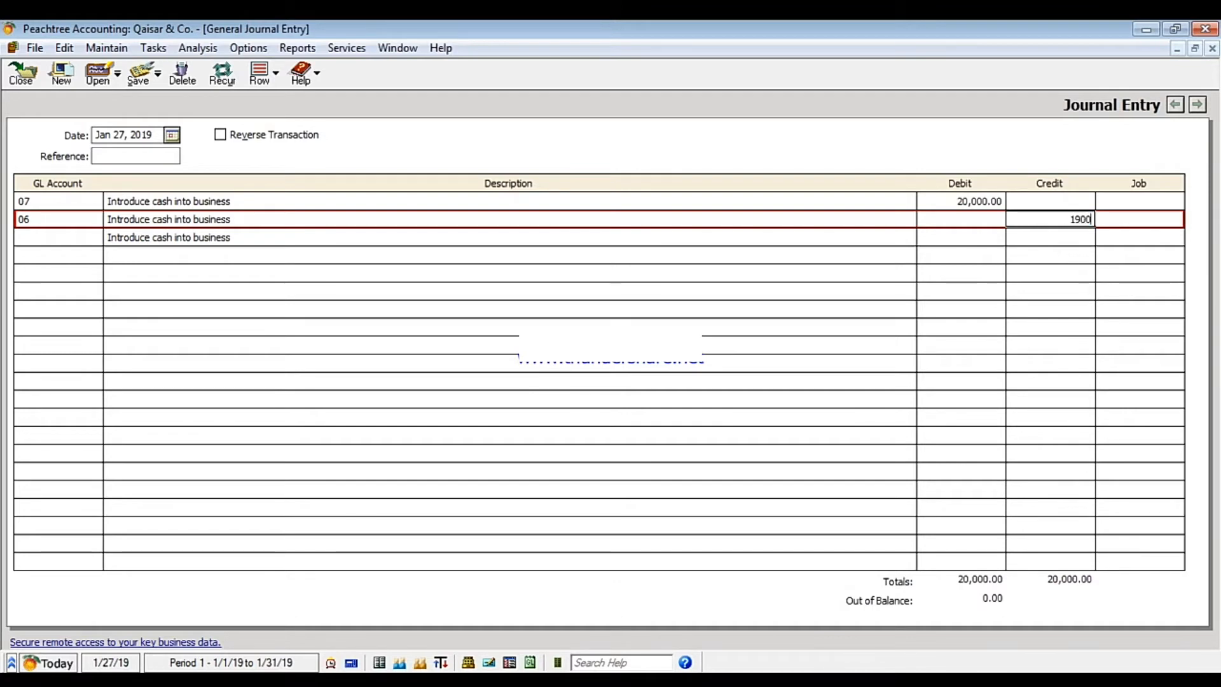
text(00)
key(BackSpace)
key(Tab)
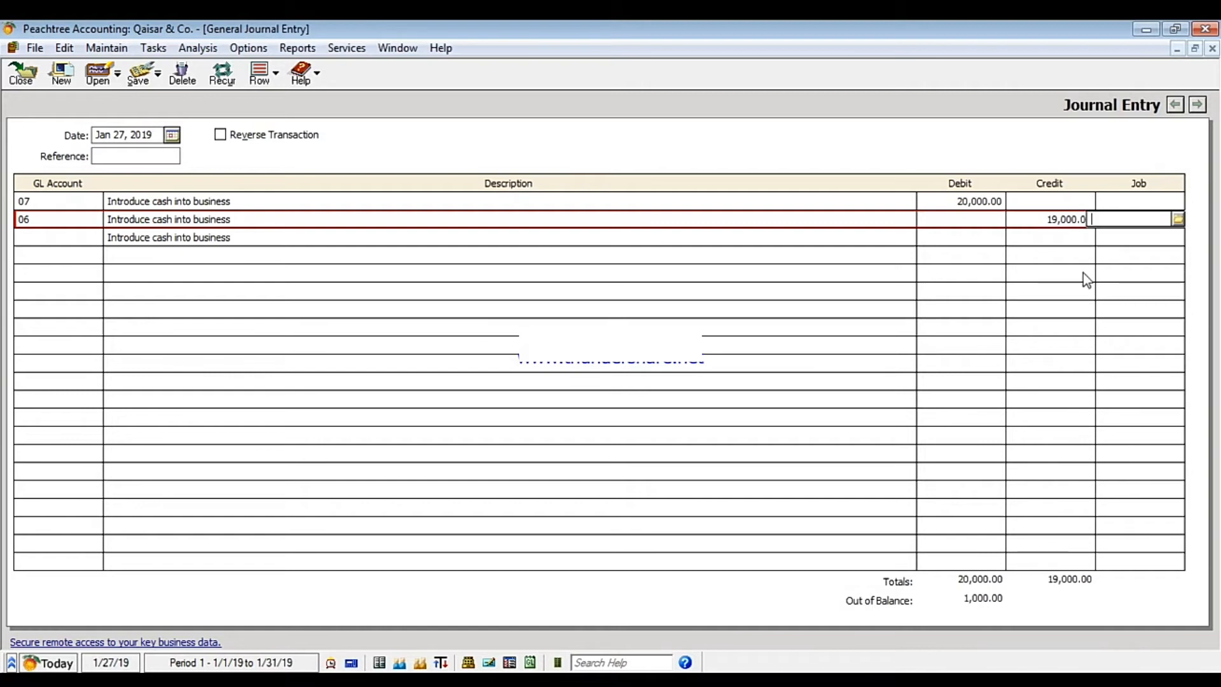
click(136, 78)
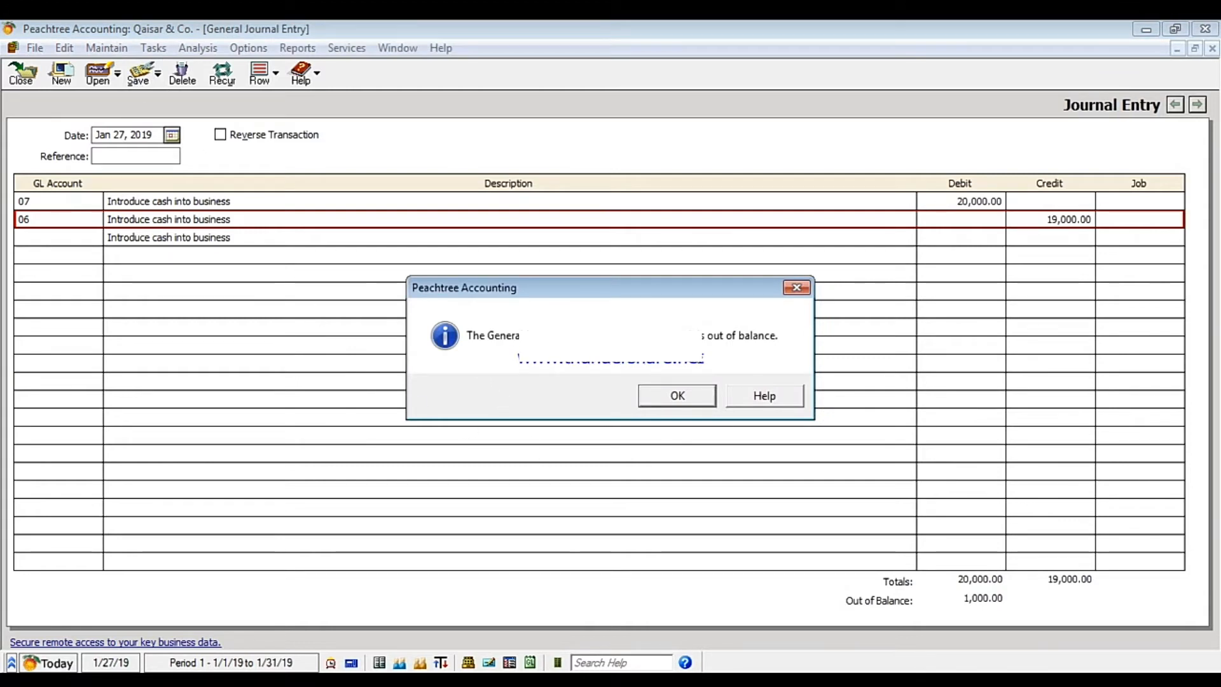
click(796, 288)
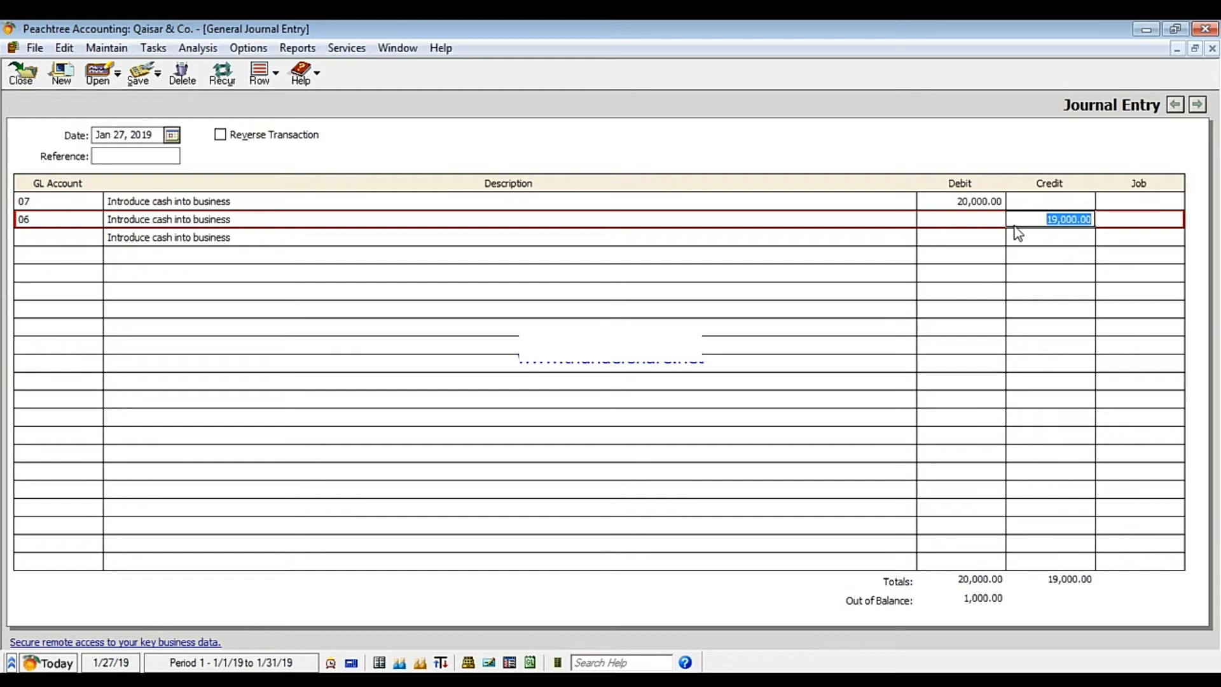
- Set the Capital line's credit to 20000 and save the journal entry
text(20000)
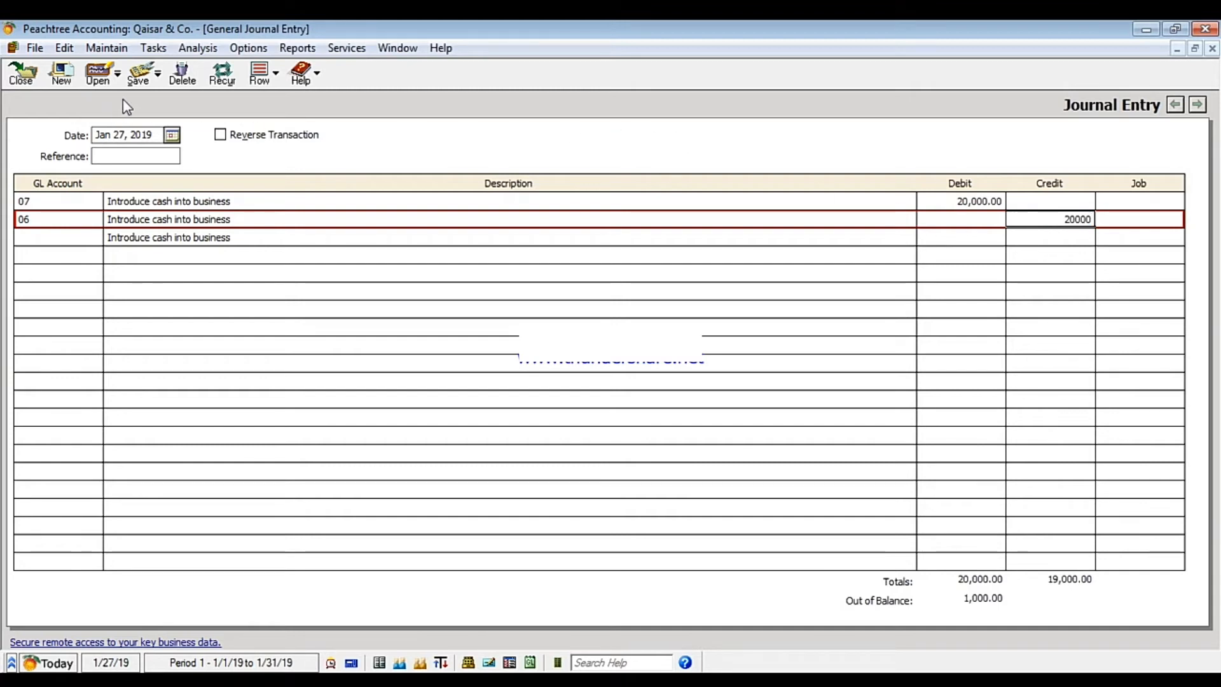
click(138, 83)
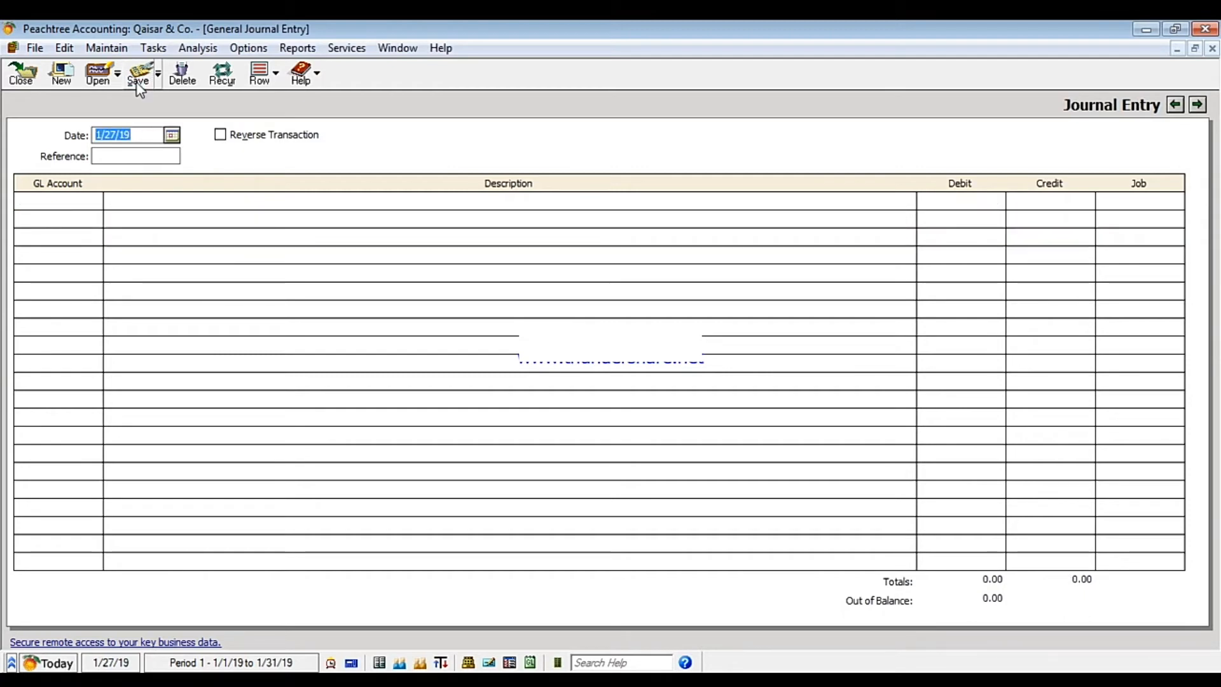
- Reopen the saved "Introduce cash into business" journal entry for editing
click(97, 81)
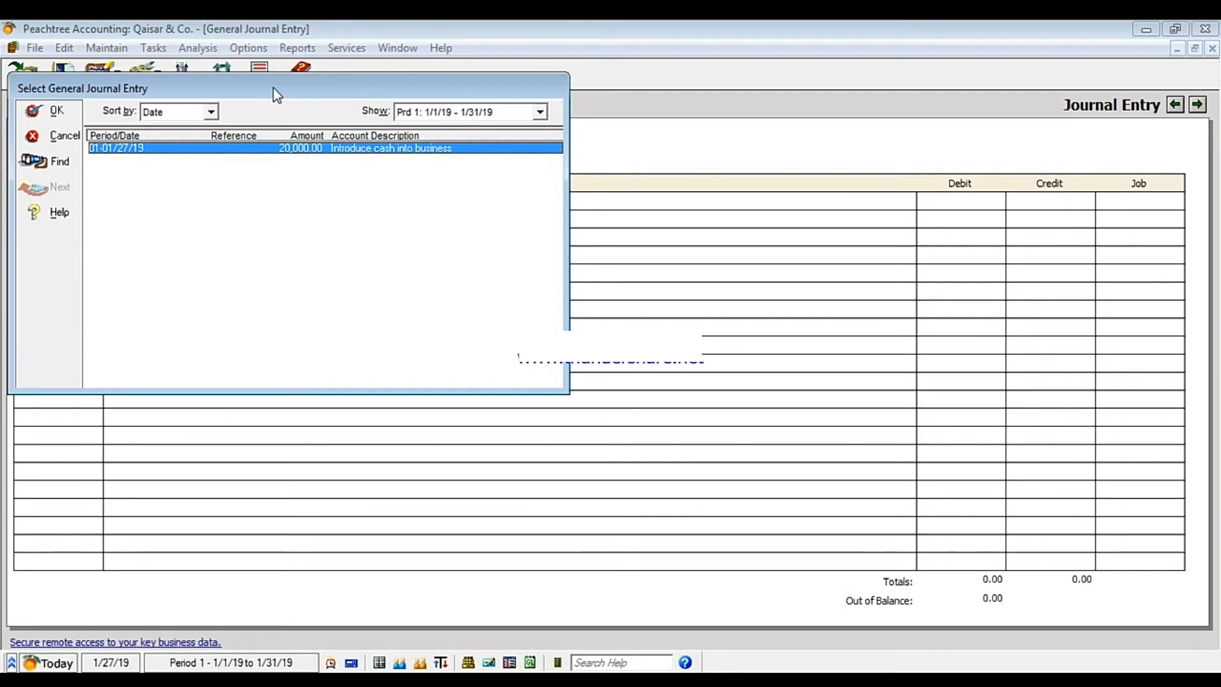
drag(277, 94, 461, 98)
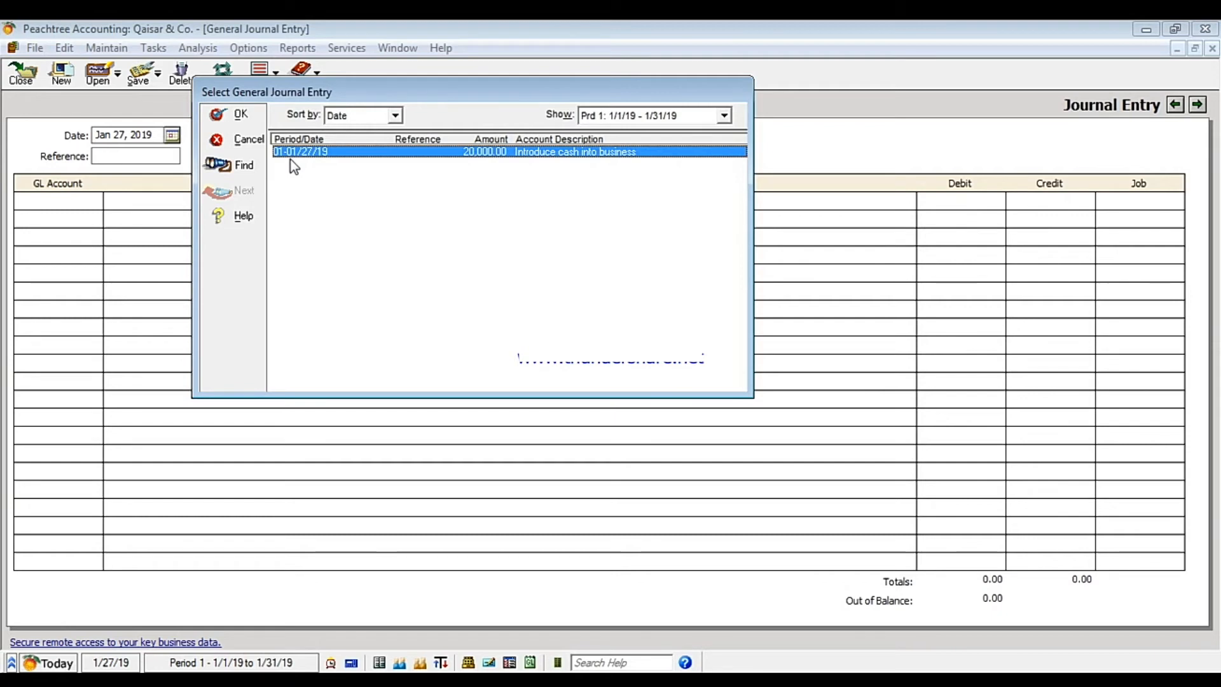
double_click(481, 157)
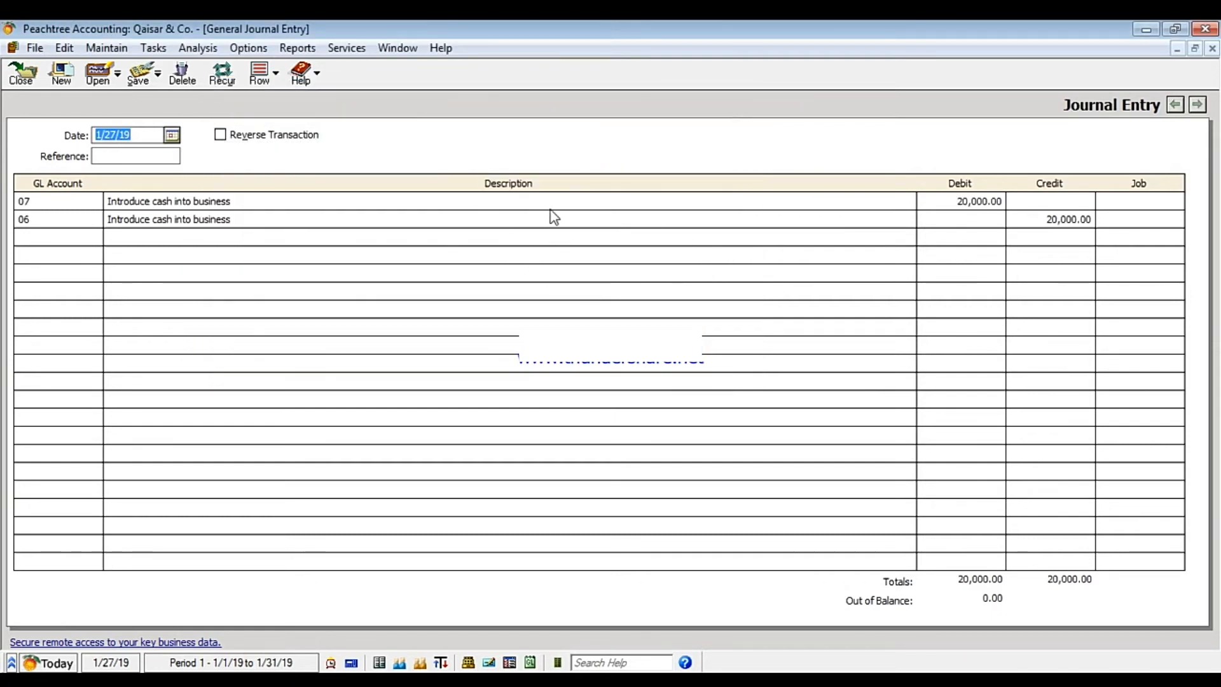
- Change the Cash line's debit and the Capital line's credit to 25000 each, and save the journal entry
click(960, 203)
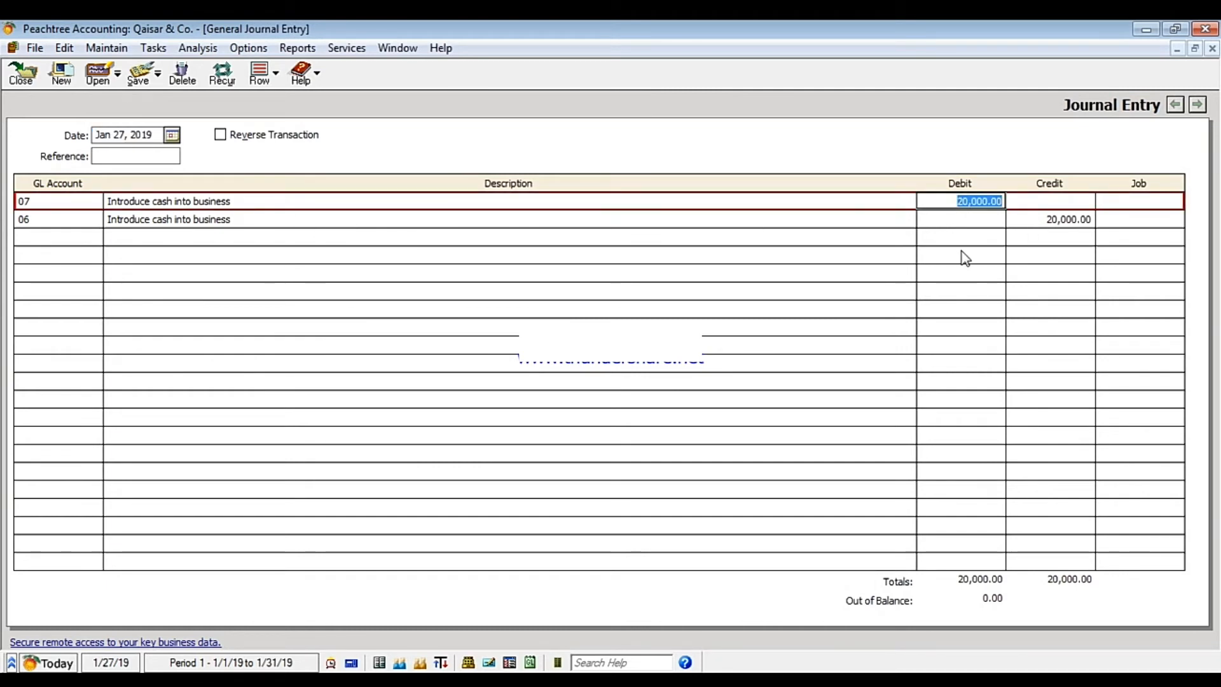
text(25000)
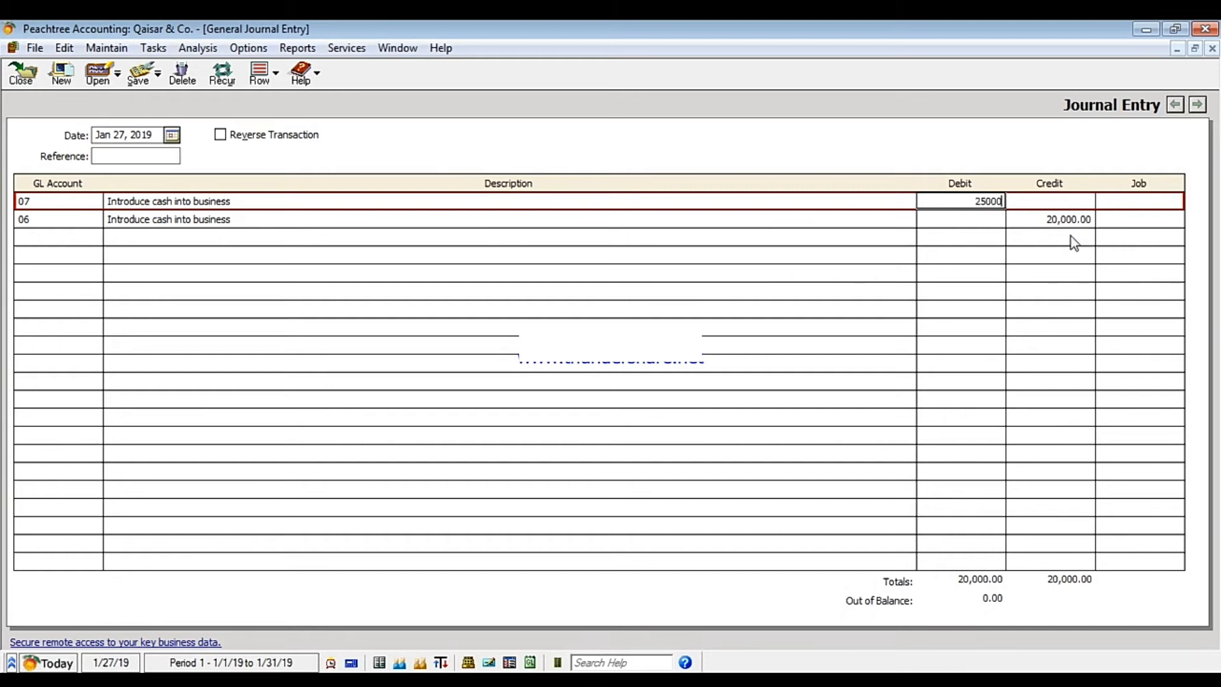
click(1072, 220)
text(25000)
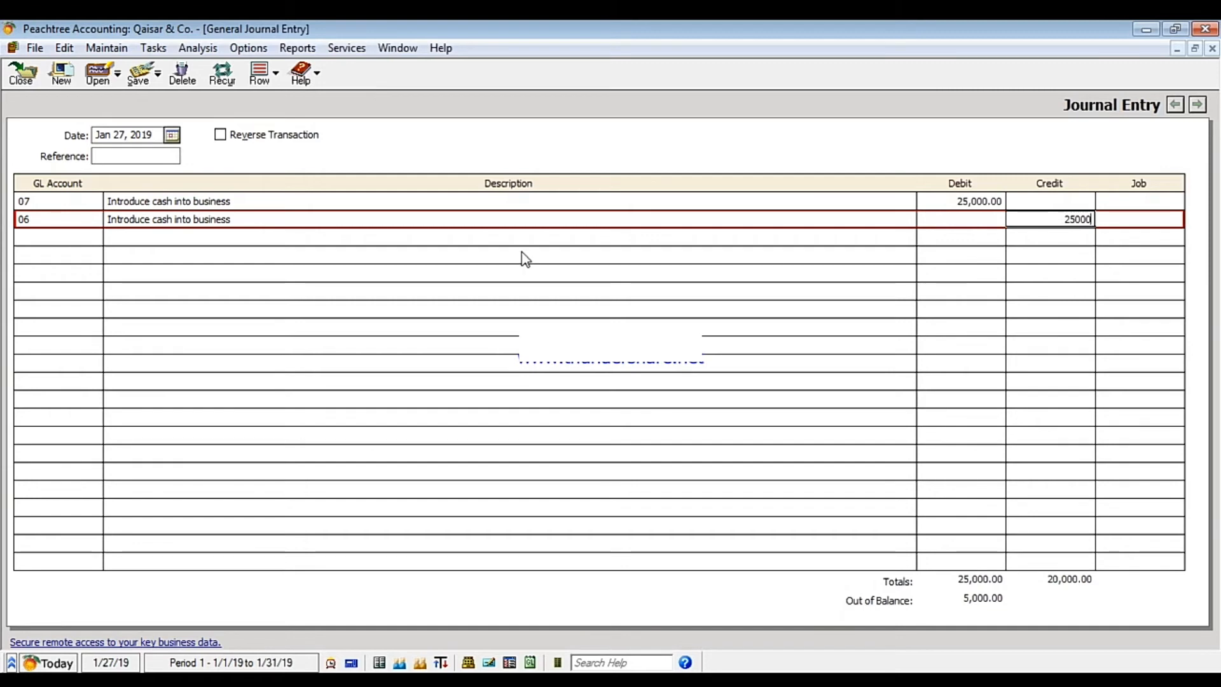
click(47, 202)
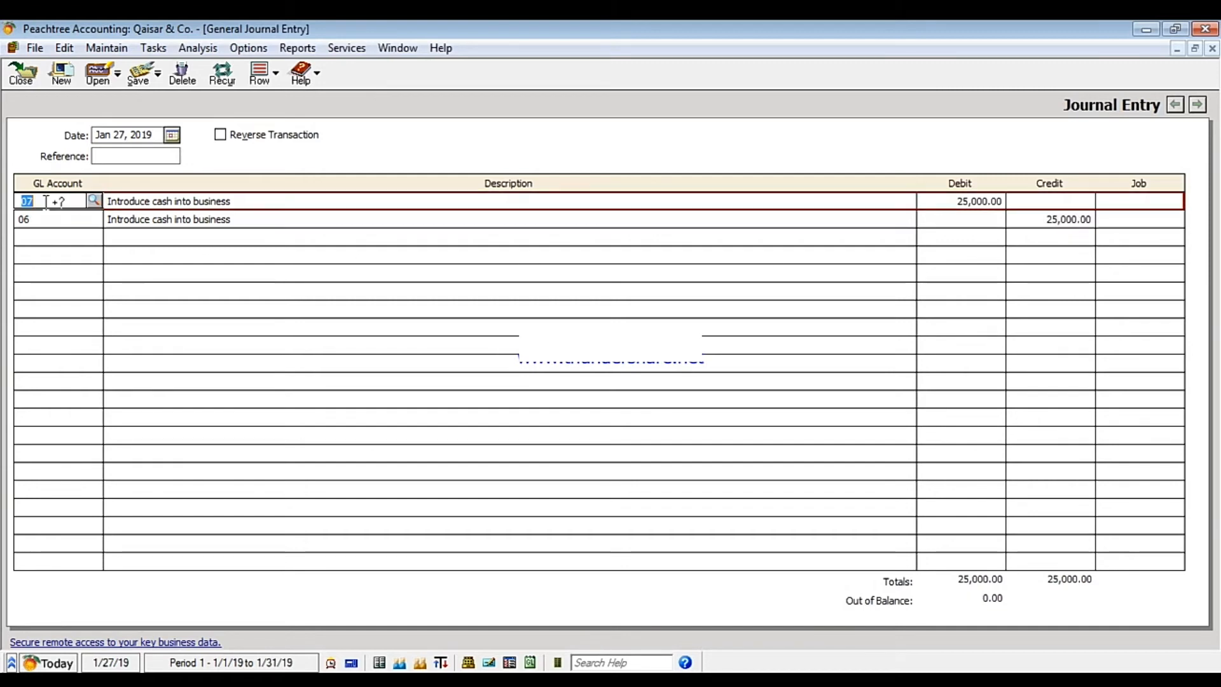
click(91, 199)
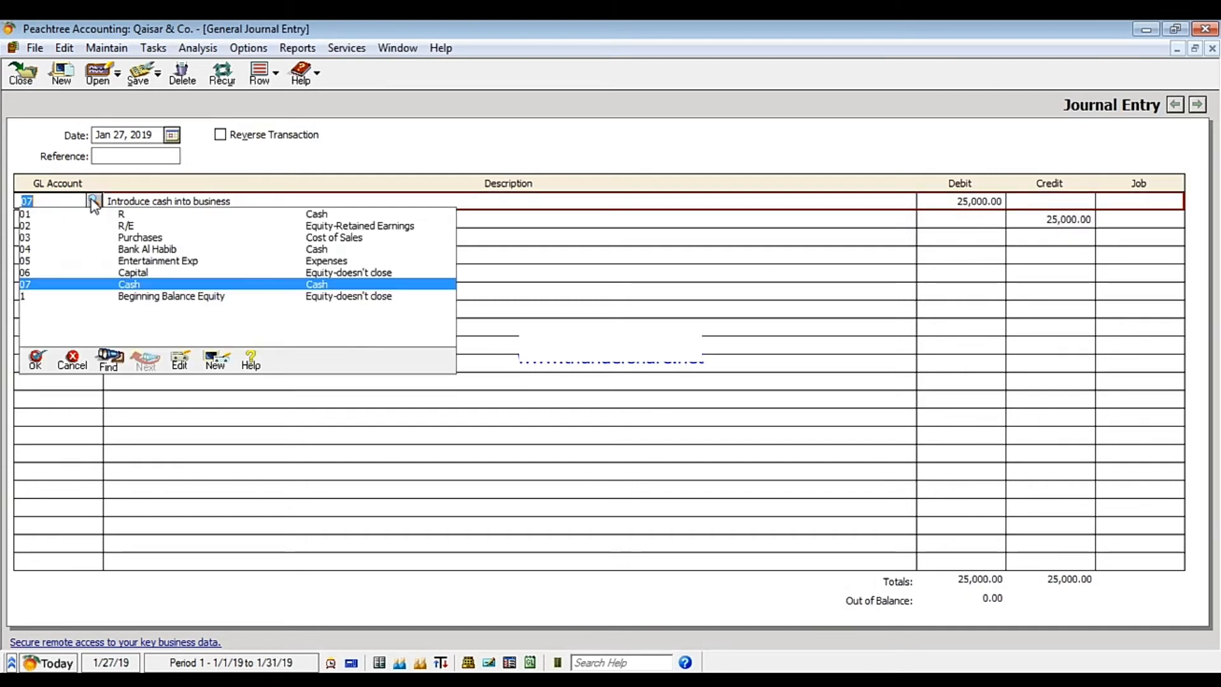
click(91, 200)
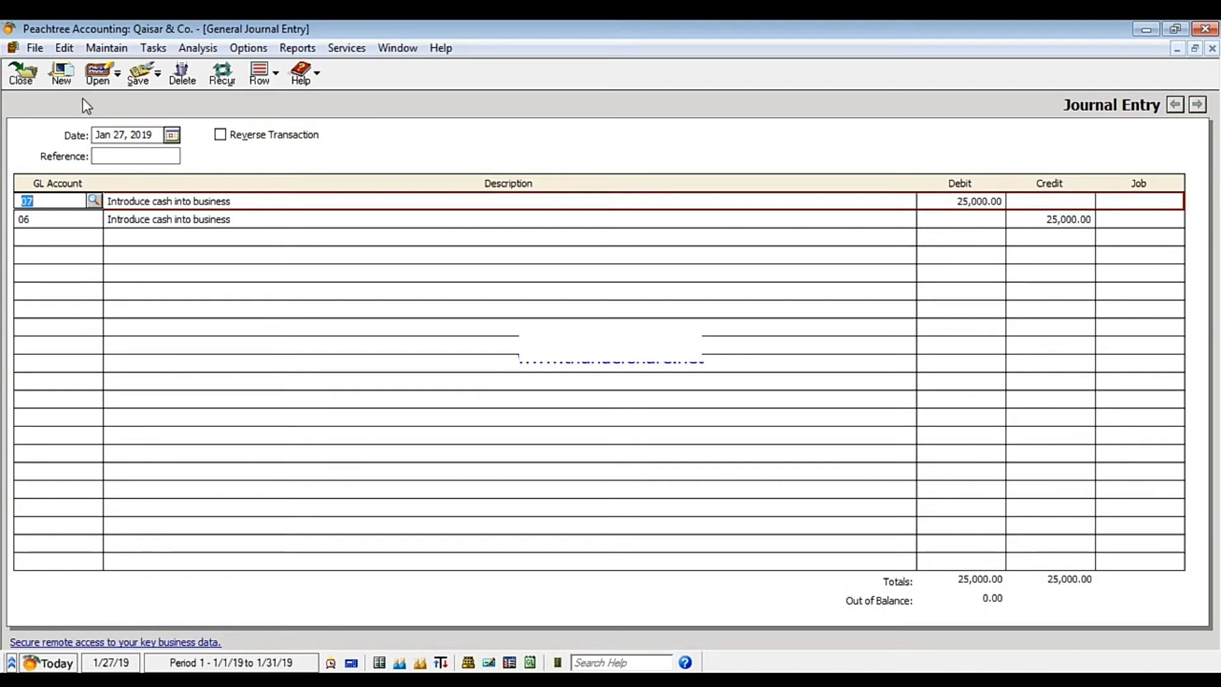
click(138, 74)
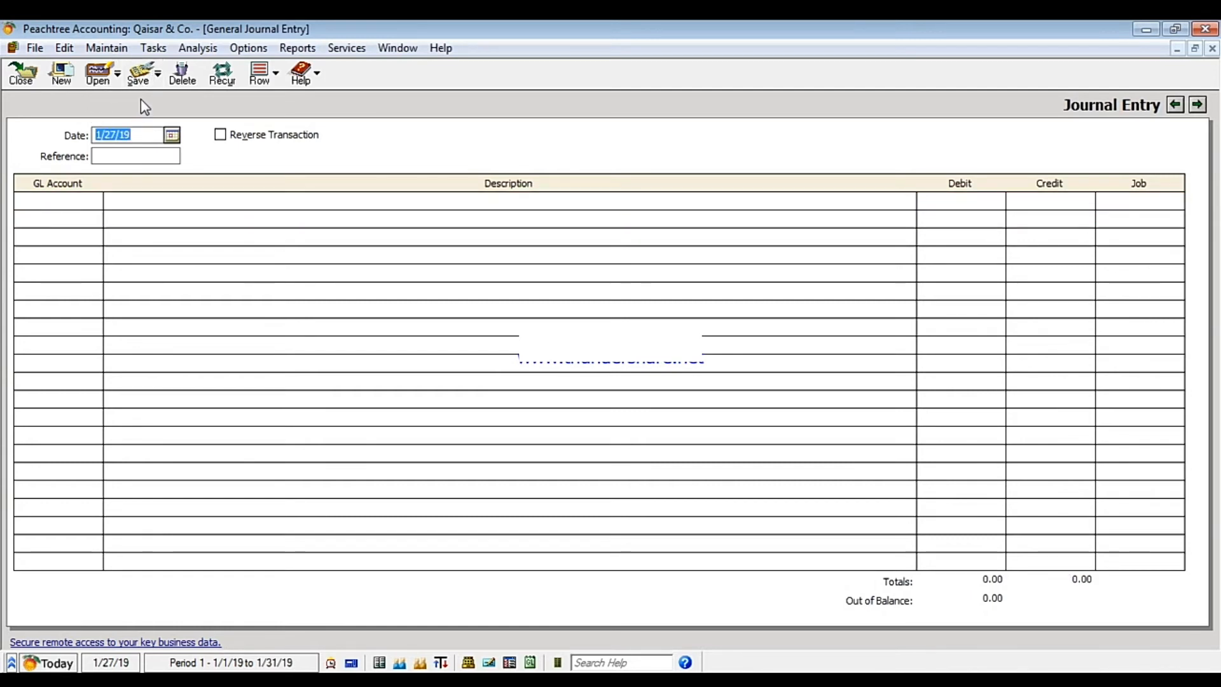
- Bring up the list of saved general journal entries and examine its available sort options
click(98, 79)
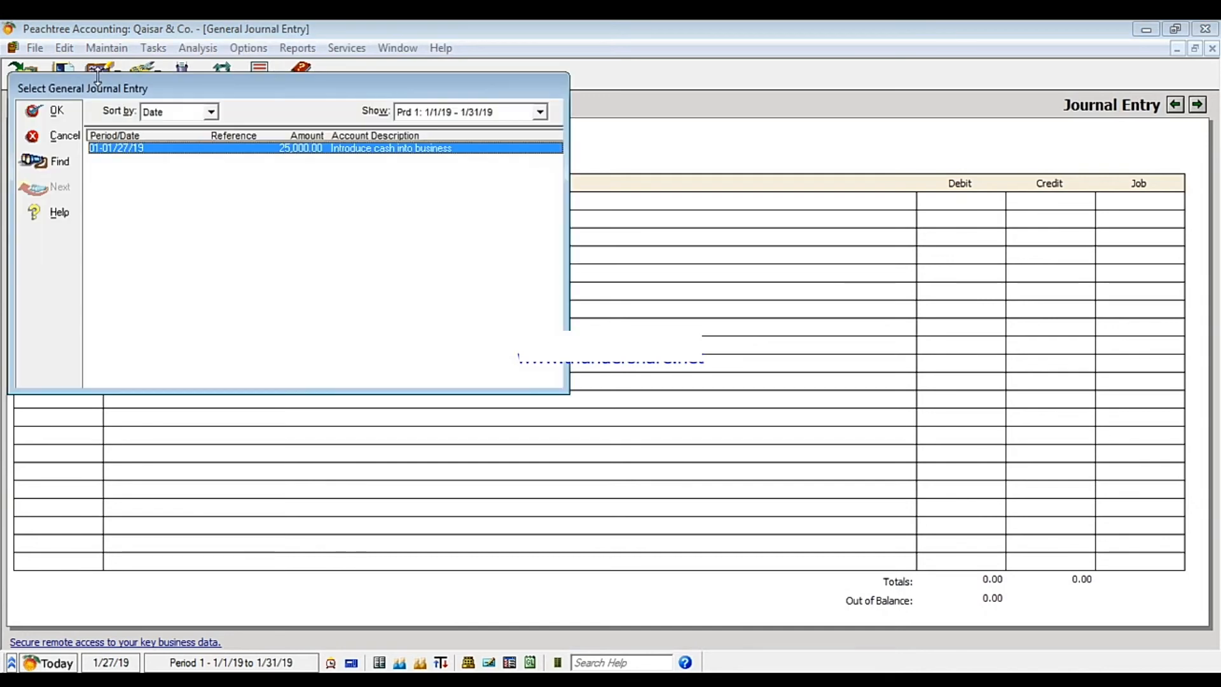
drag(243, 91, 388, 108)
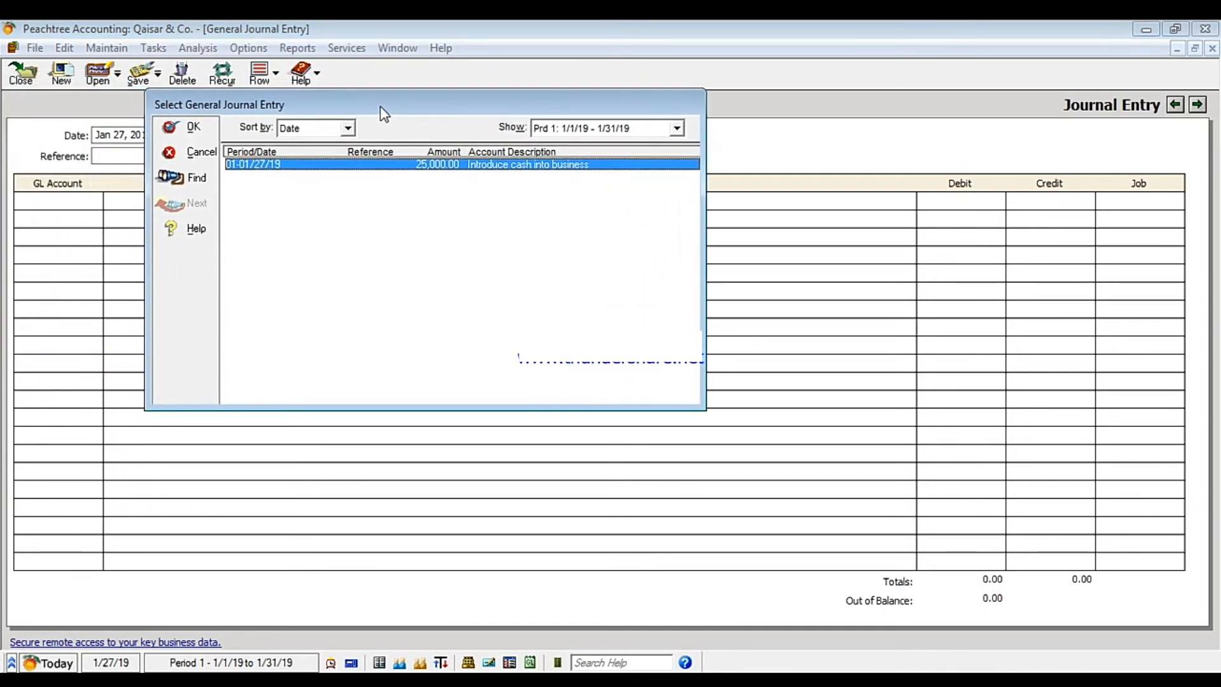
click(347, 129)
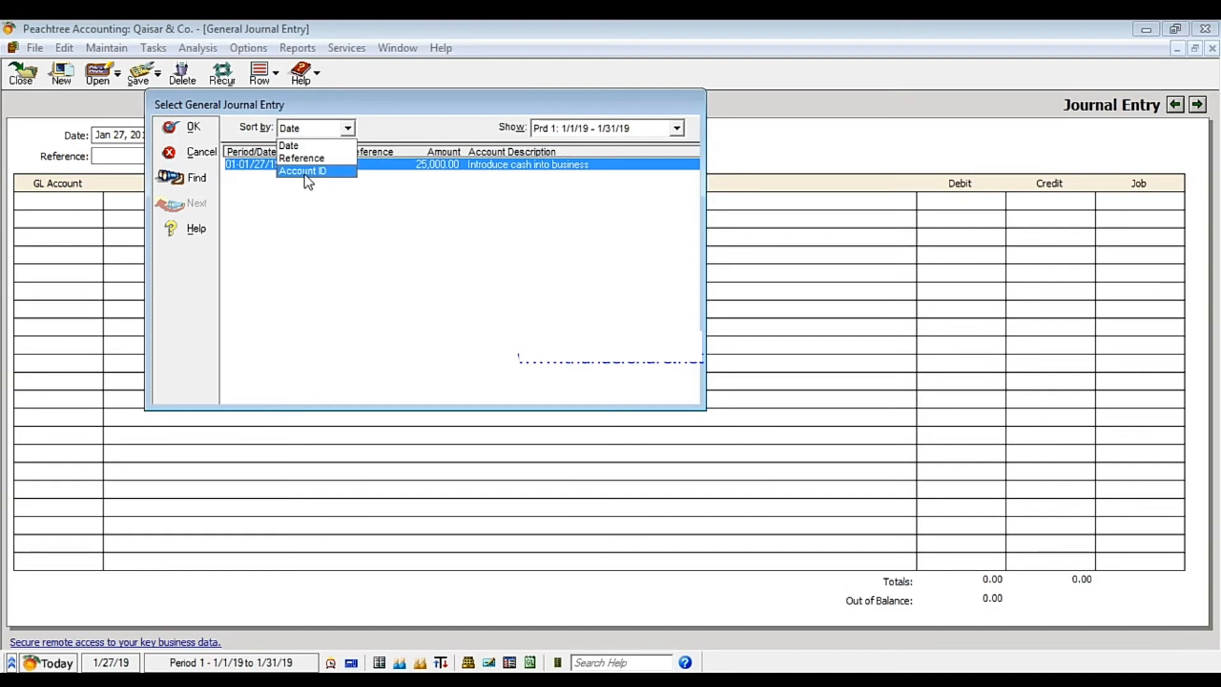
click(349, 129)
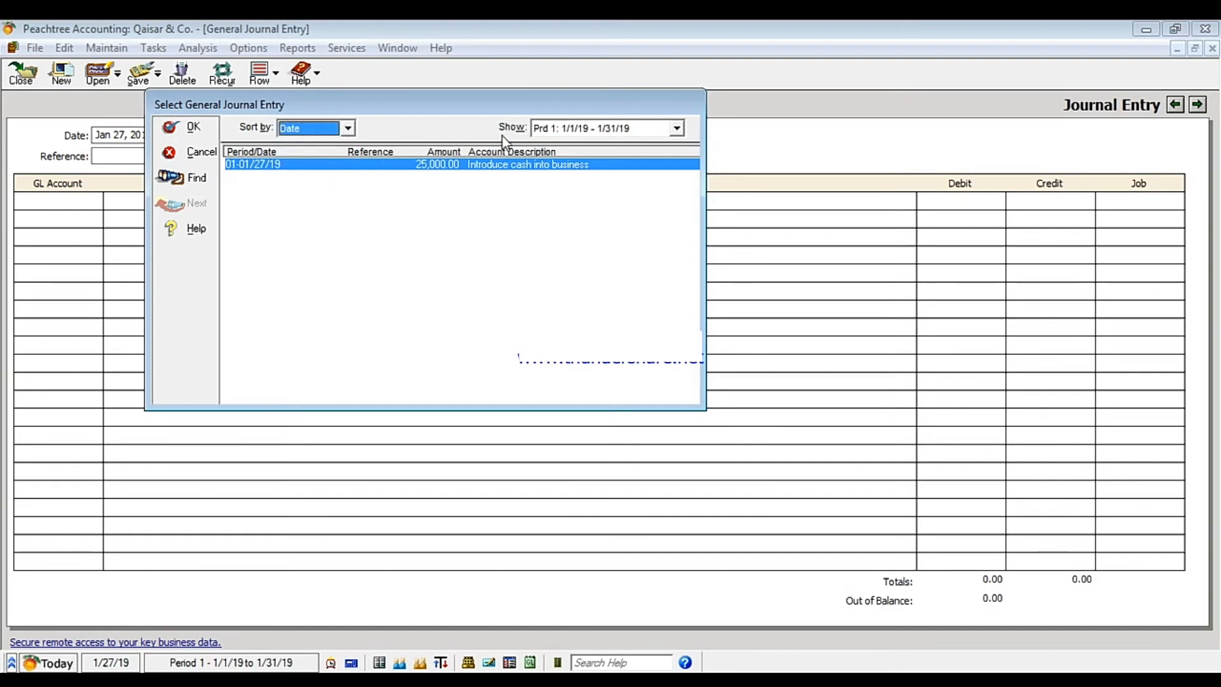
- Set the list of saved journal entries to show All Transactions
click(678, 128)
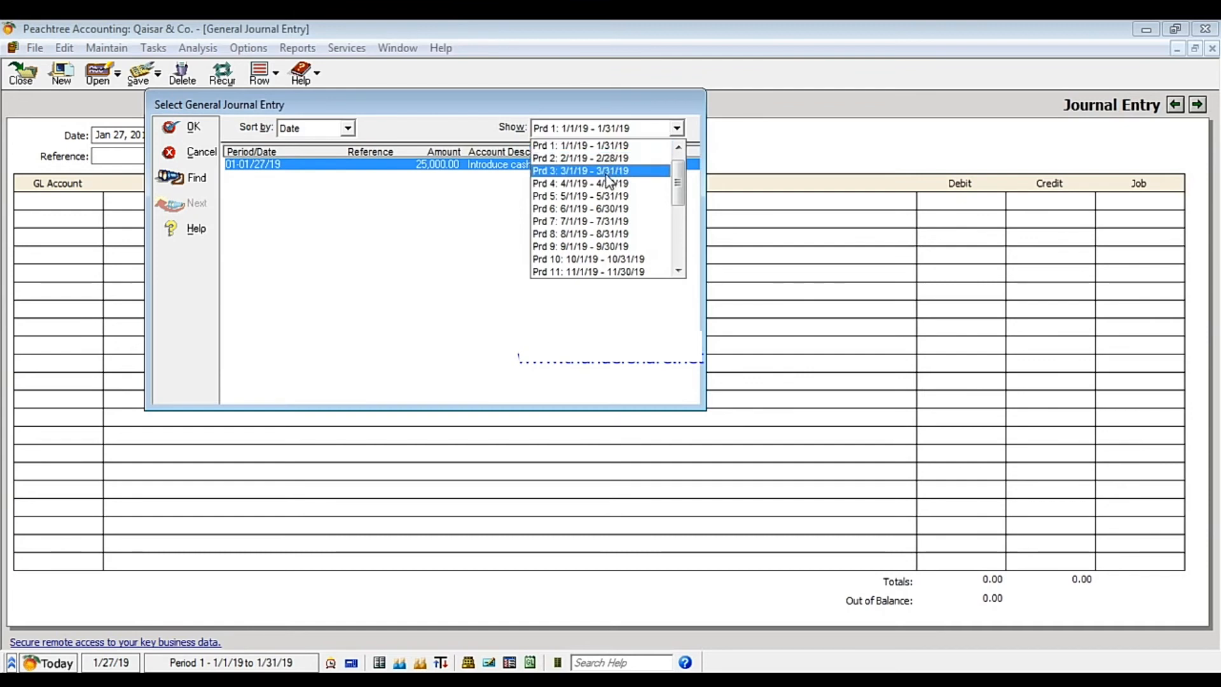
scroll(607, 185, down, 1)
scroll(607, 184, up, 2)
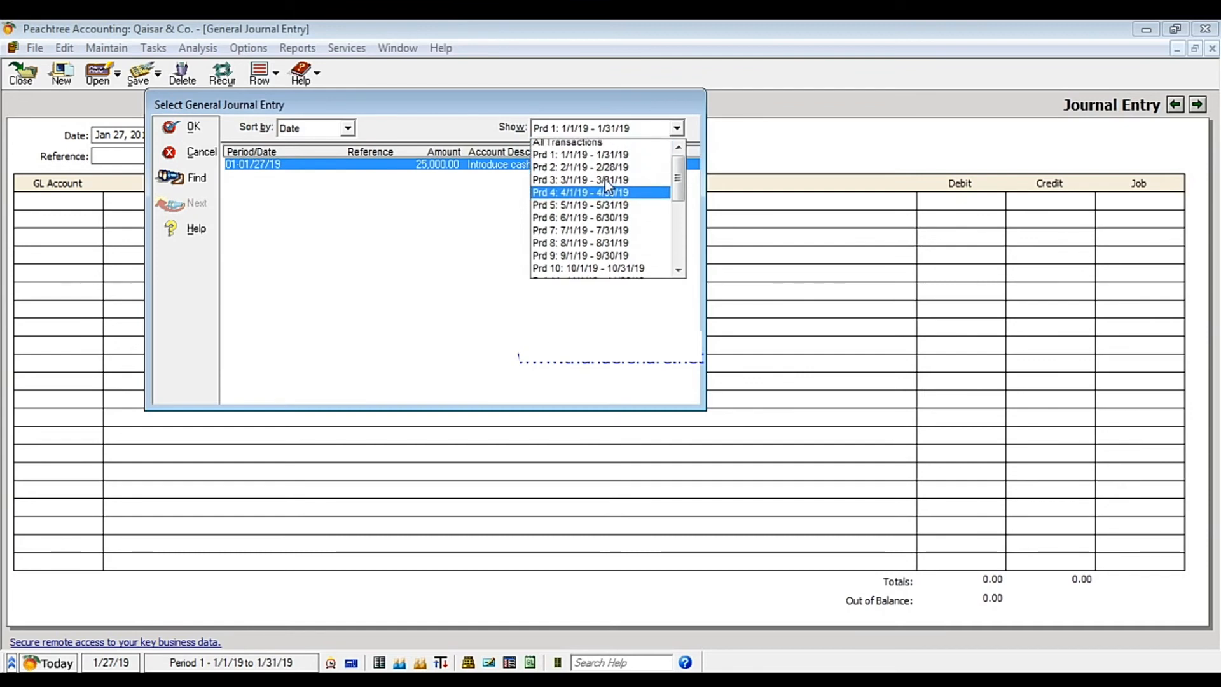
click(573, 148)
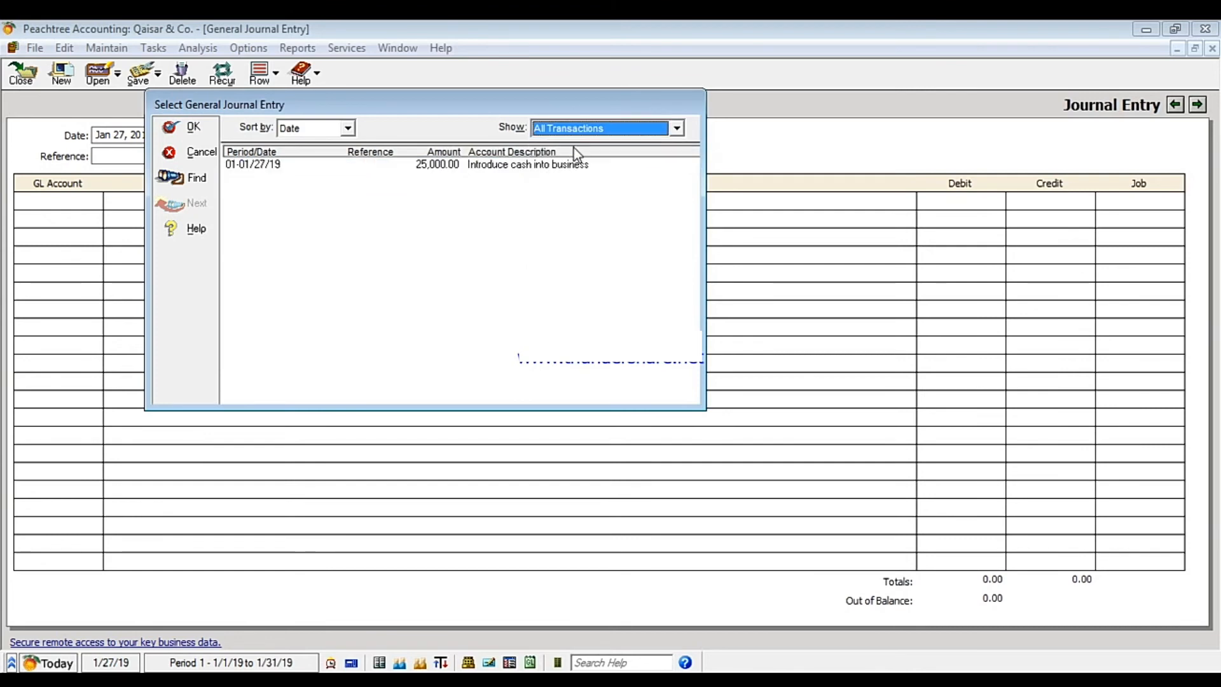
- View the saved "Introduce cash into business" entry from the list and return to a blank journal entry
click(428, 176)
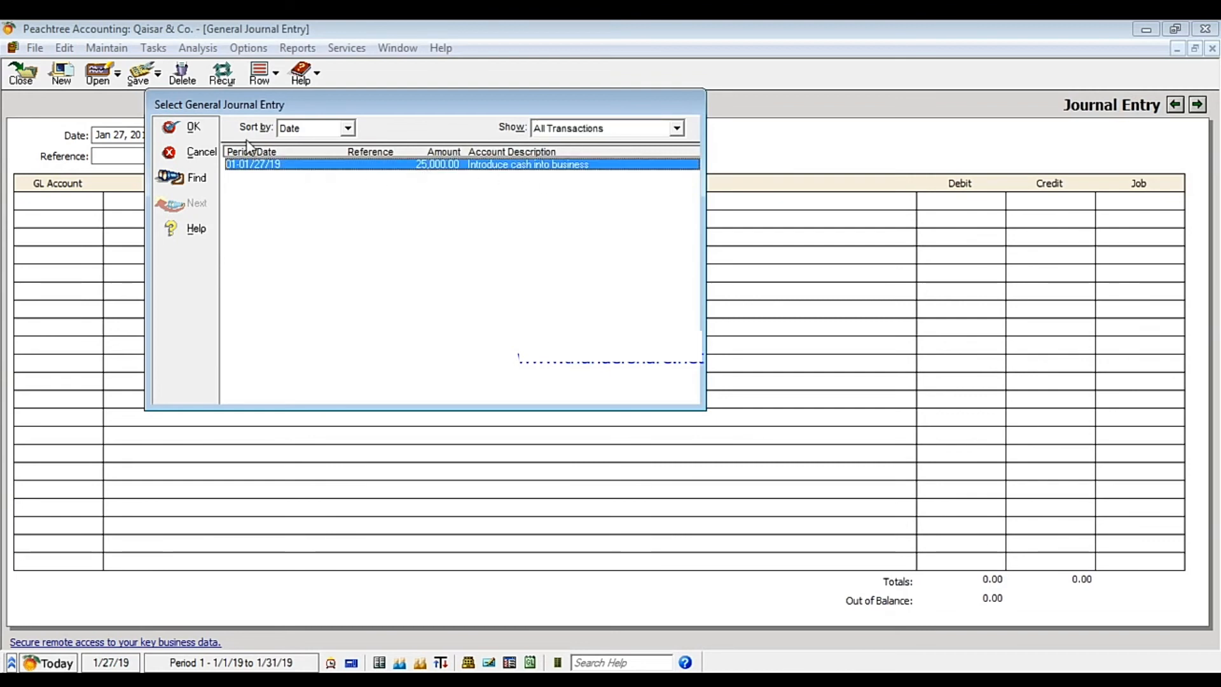
click(192, 131)
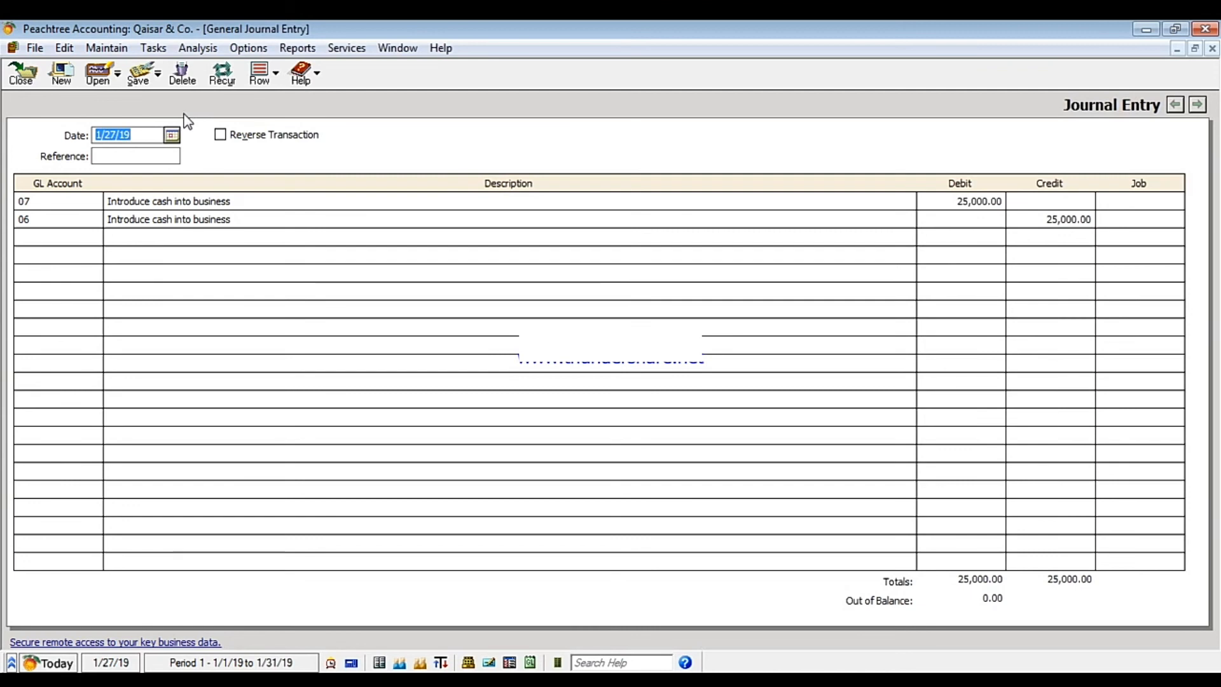
click(61, 82)
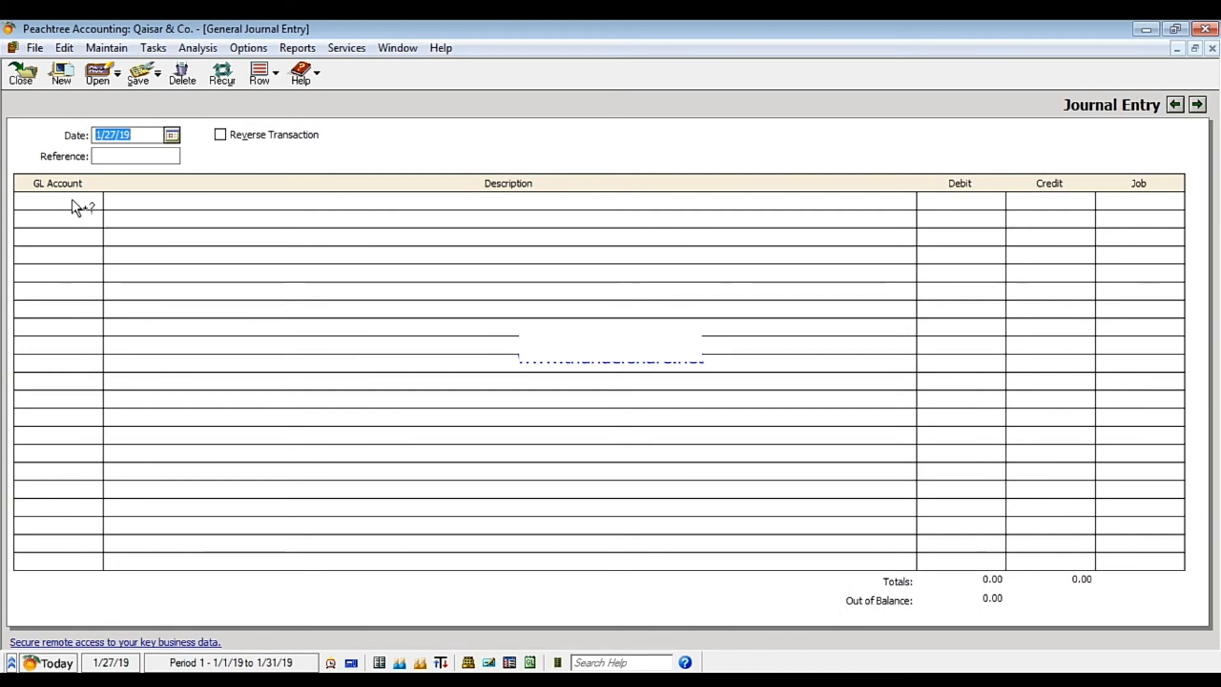
- Display the General Journal report from the General Ledger reports
click(292, 51)
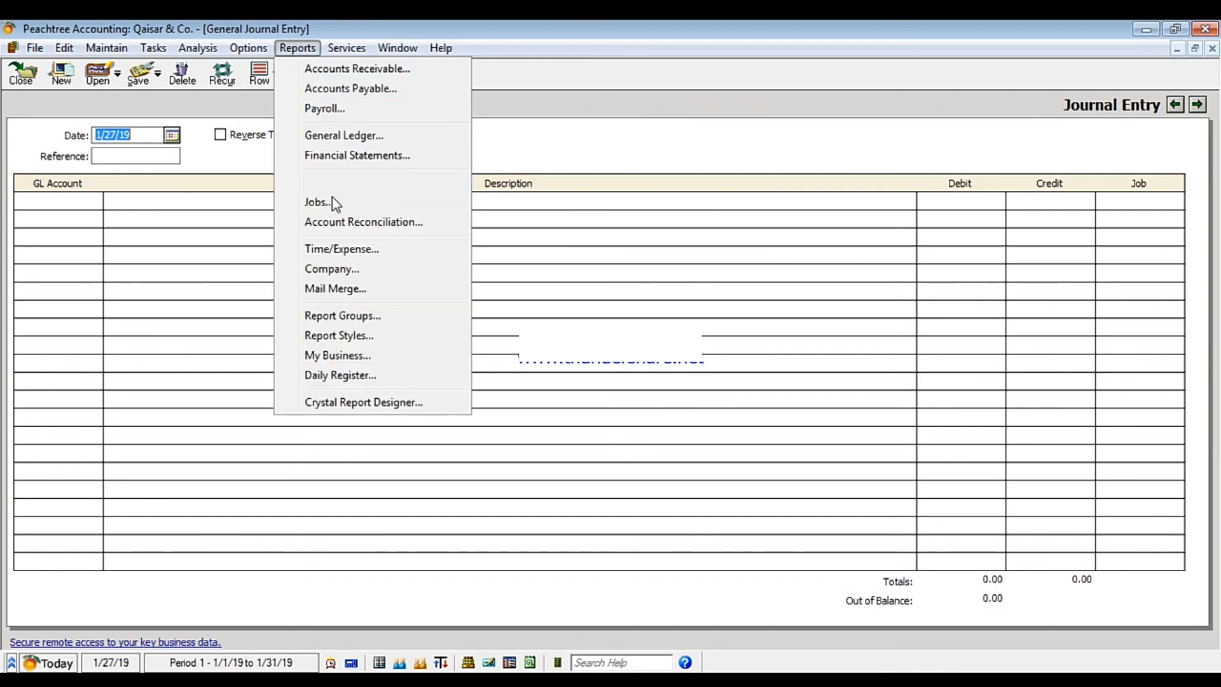
click(334, 137)
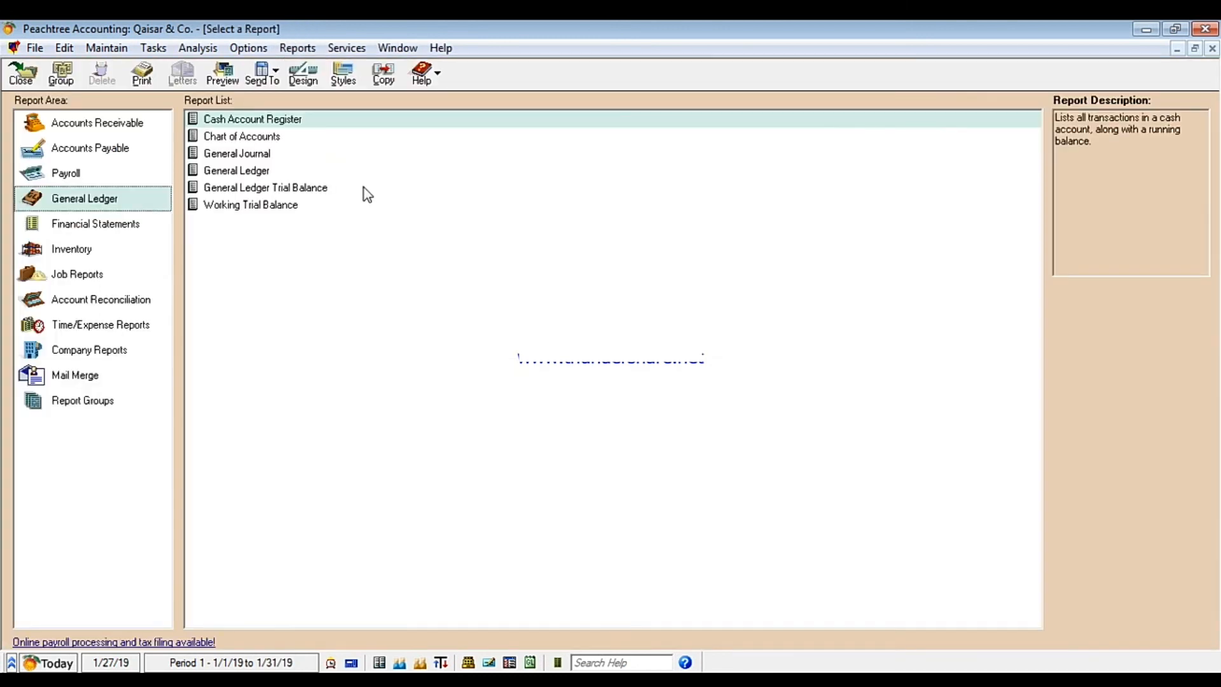
double_click(237, 155)
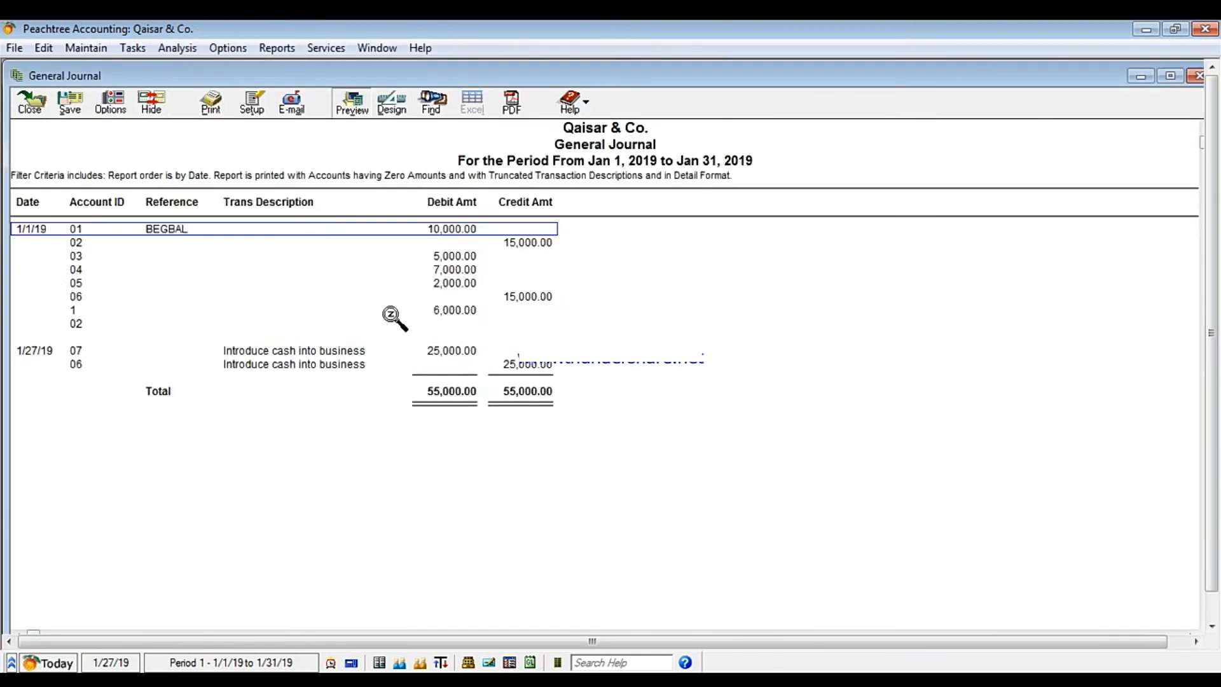
- Open the 1/27/19 "Introduce cash into business" transaction from the General Journal report and maximize its entry window
click(337, 351)
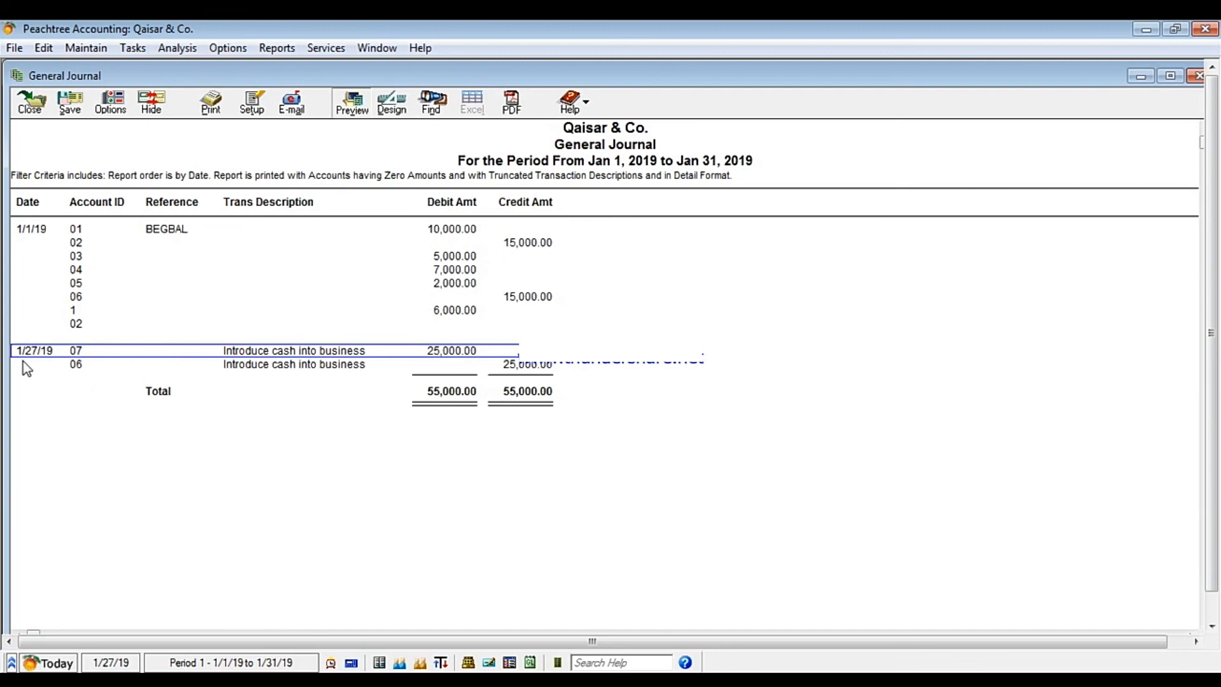
double_click(266, 355)
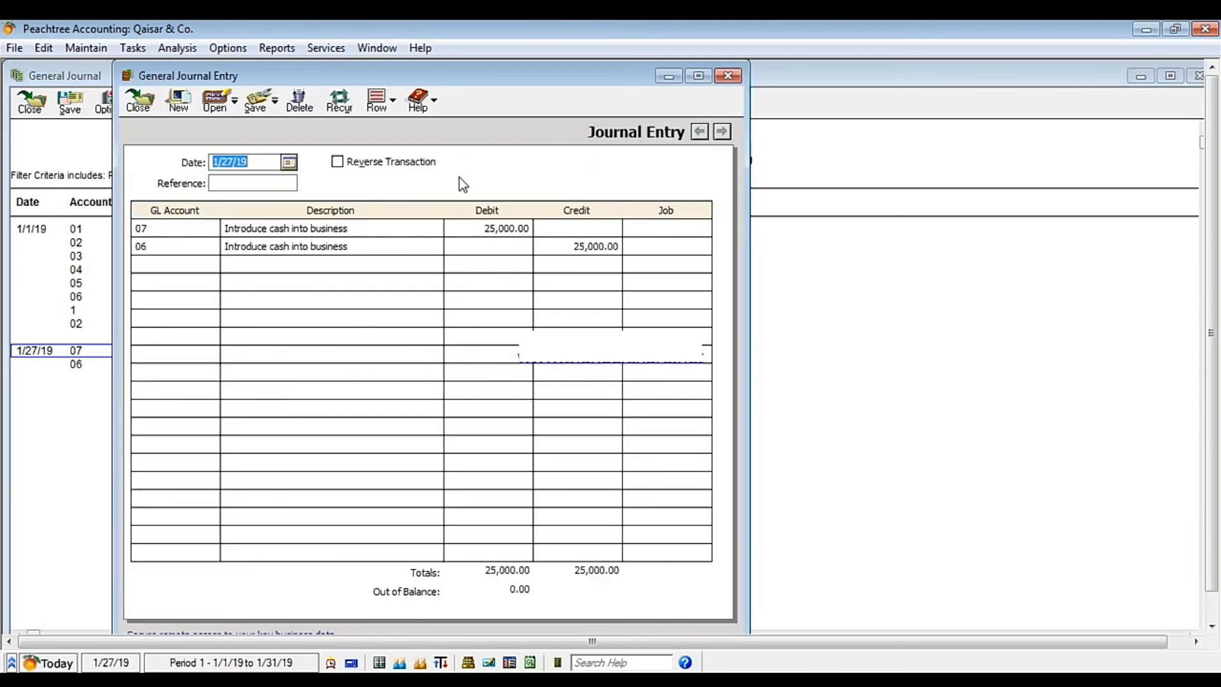
double_click(554, 82)
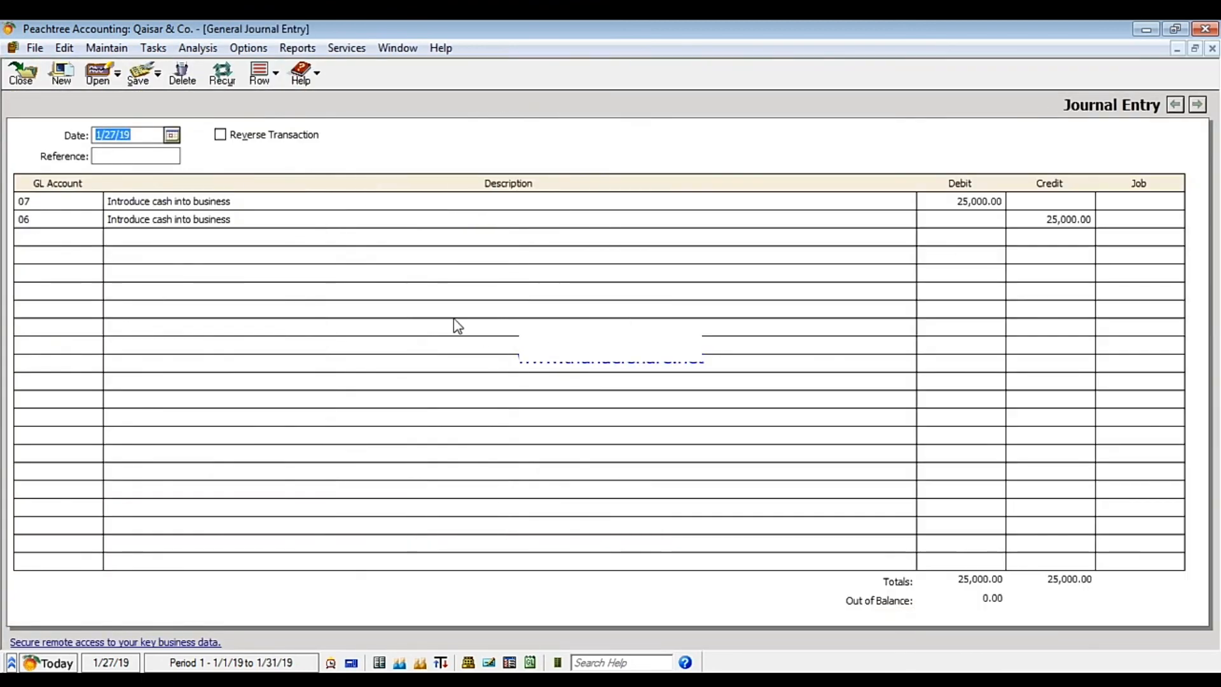